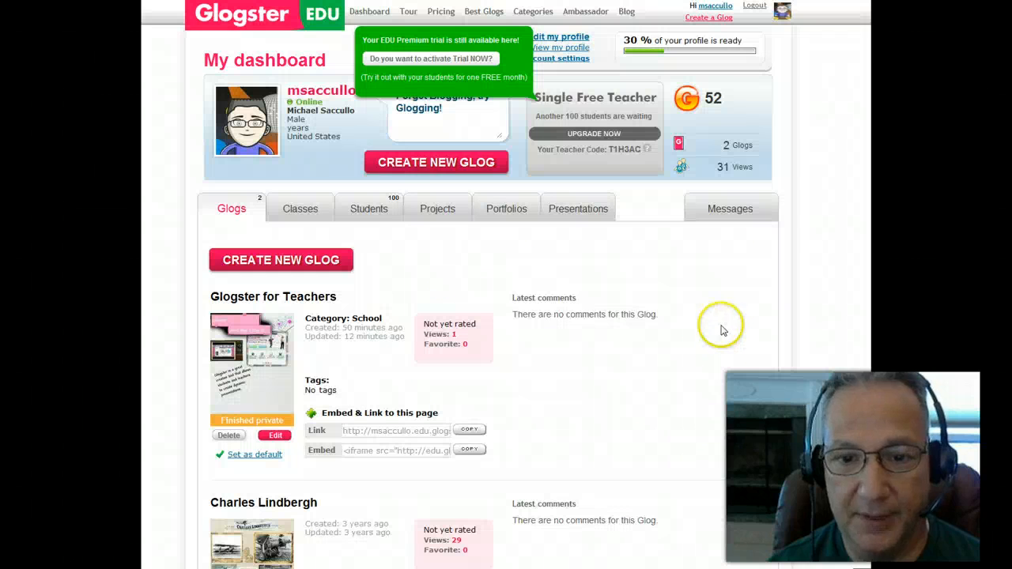
Step: Create a new Glog named "Test Glog" and delete its default speech bubble from the canvas
click(447, 168)
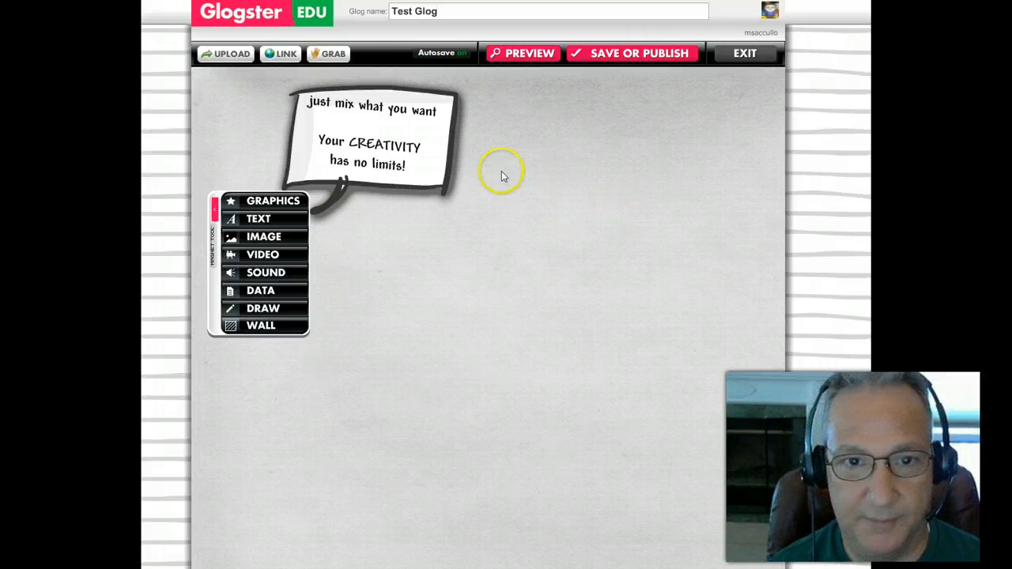
click(406, 170)
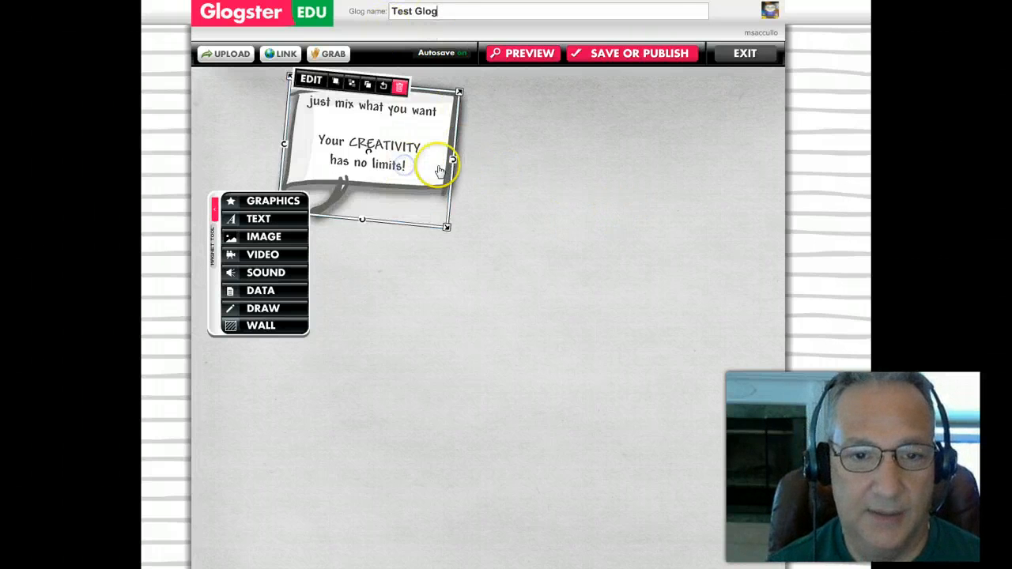
drag(314, 87, 449, 91)
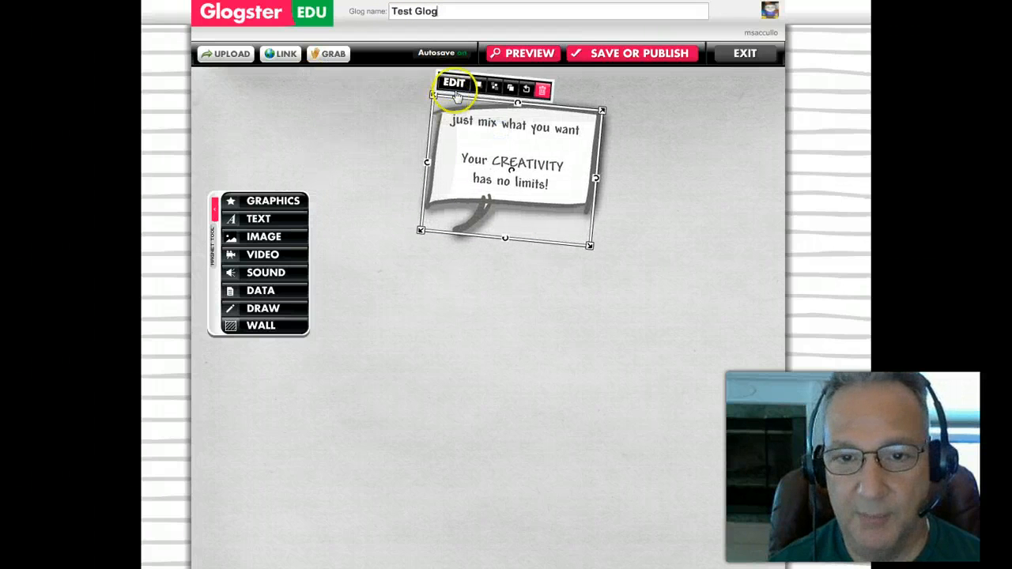
click(542, 92)
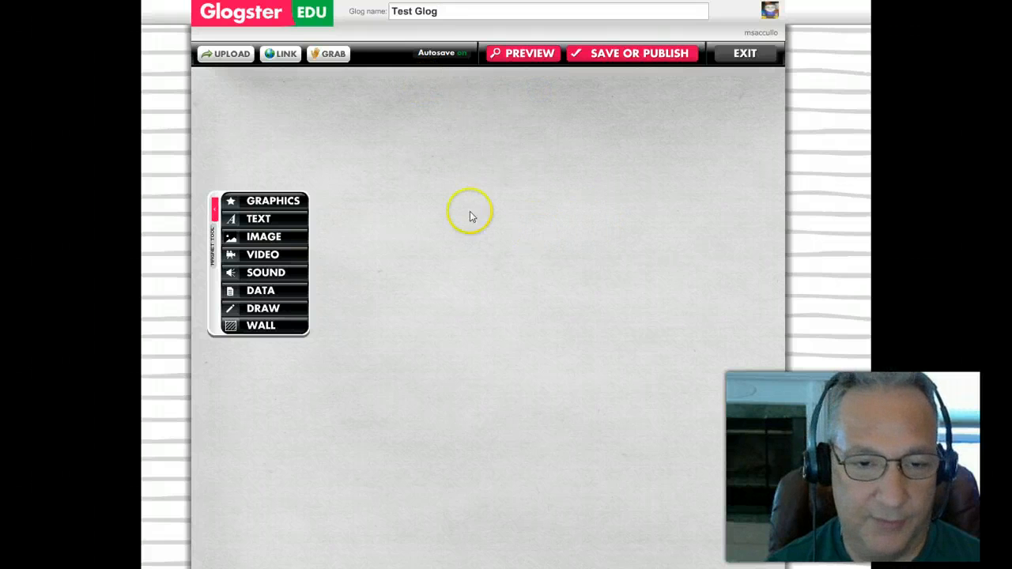
Step: Add the red and maroon text frame decorated with circles from page 2 of the text gallery to the Glog
click(266, 223)
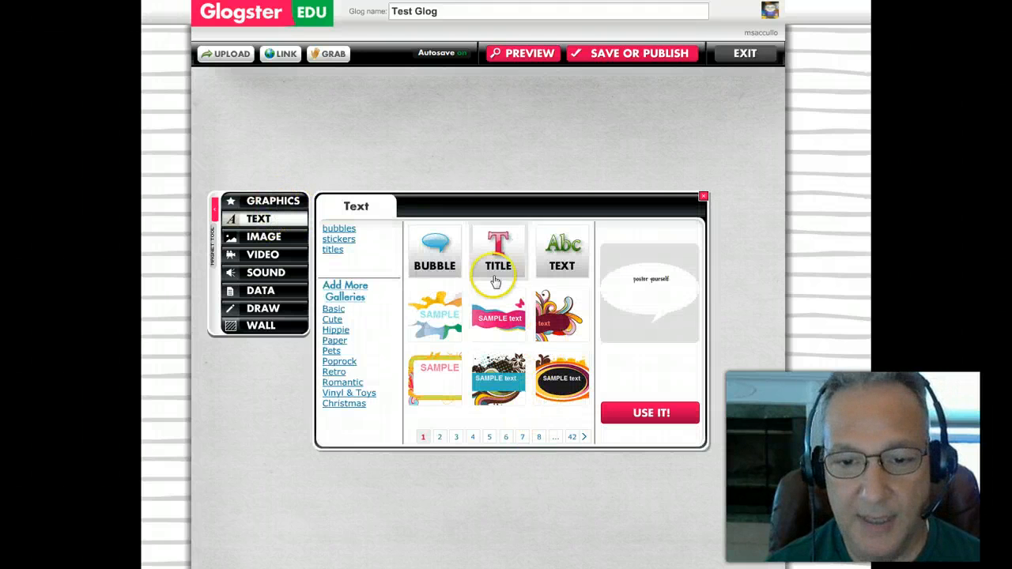
click(497, 255)
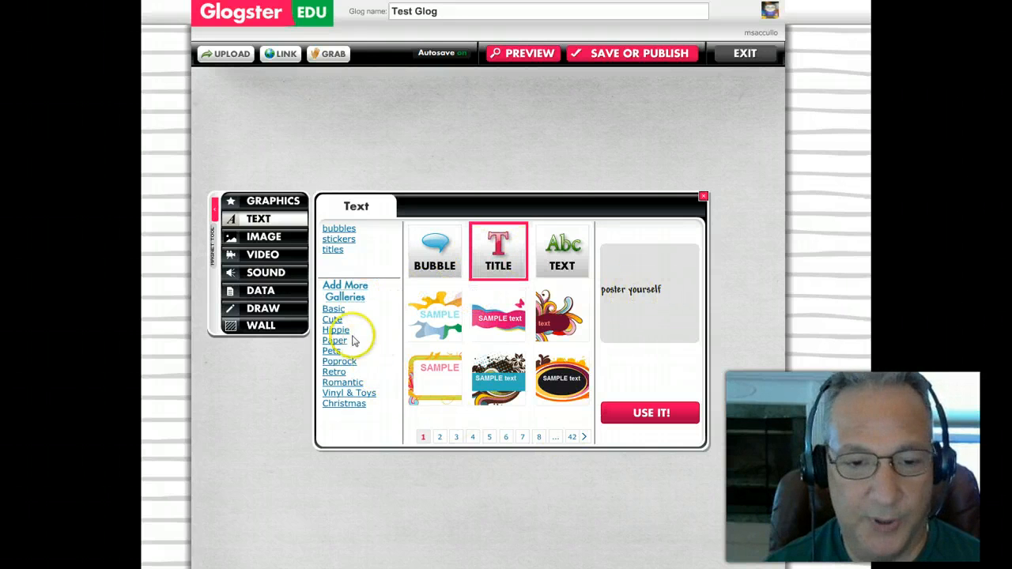
click(441, 438)
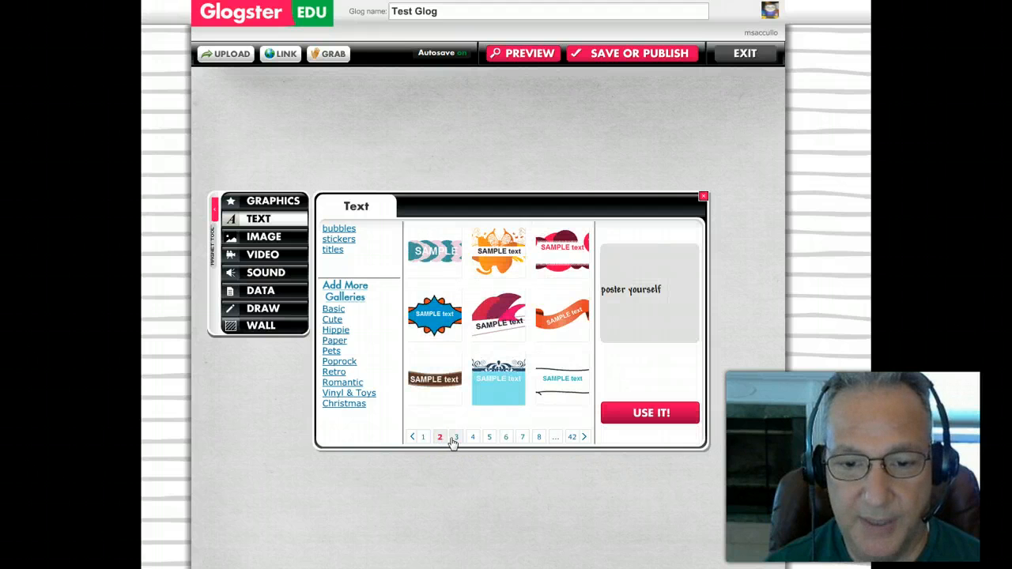
click(456, 437)
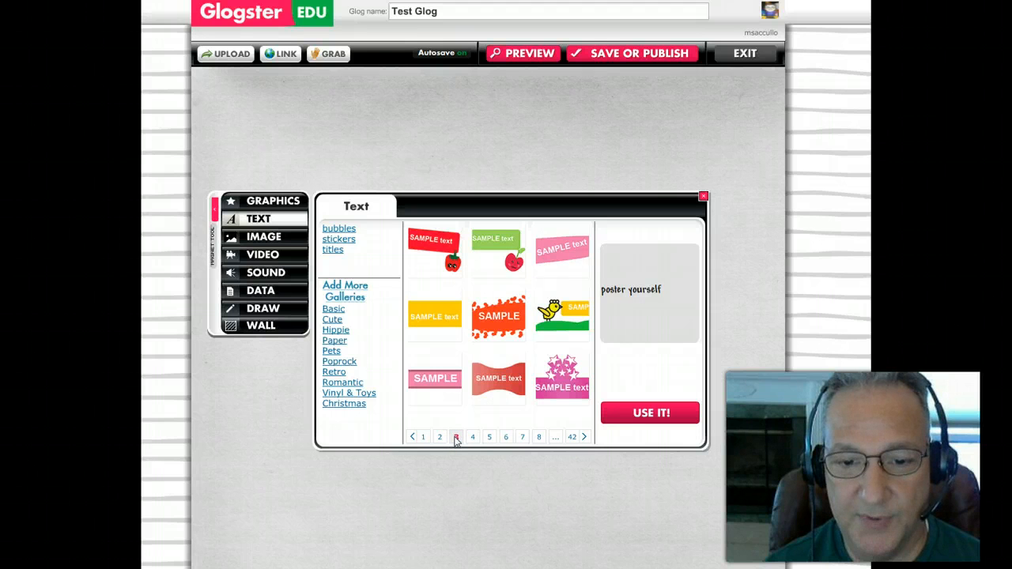
click(471, 439)
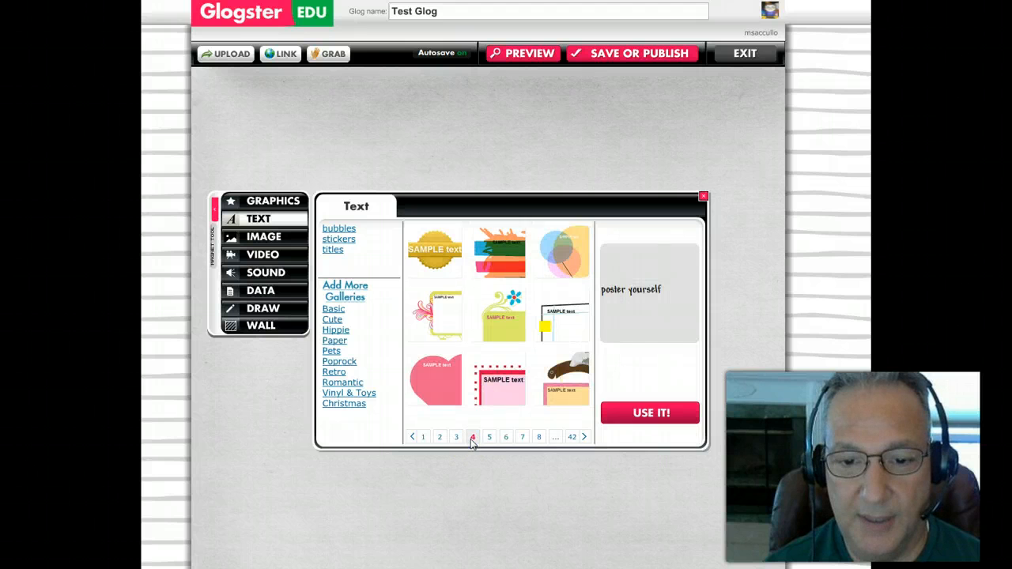
click(487, 439)
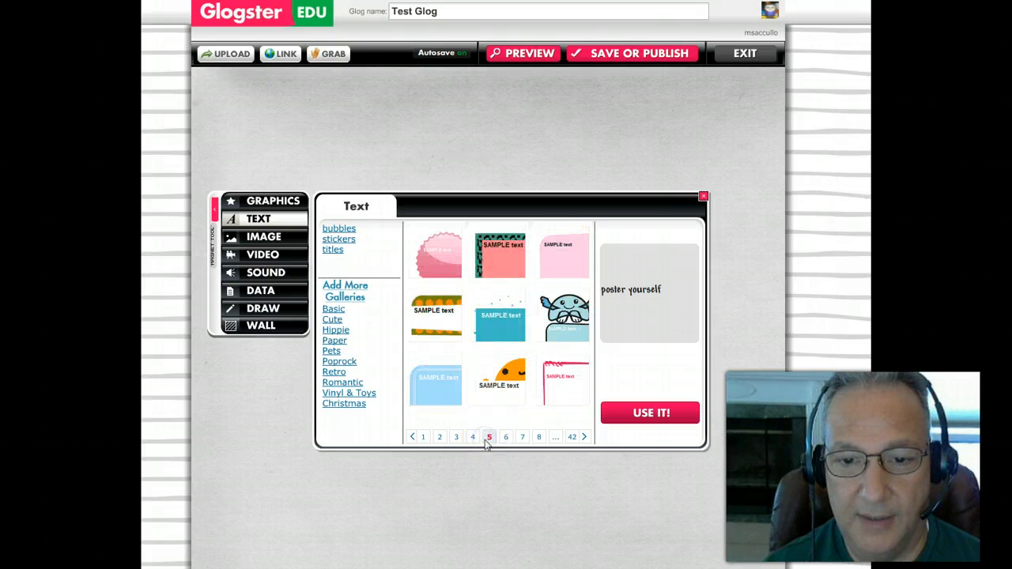
click(440, 437)
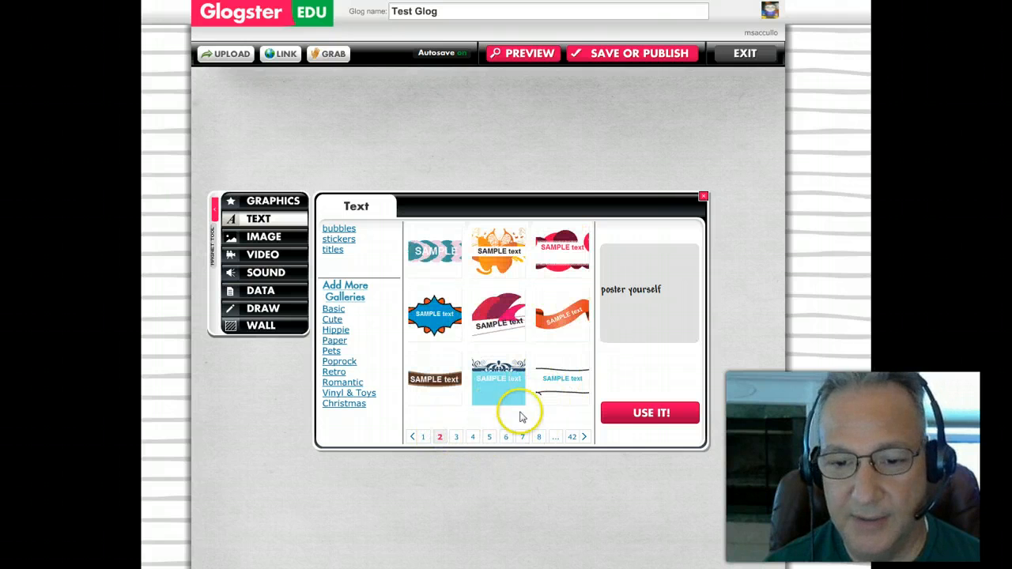
click(562, 251)
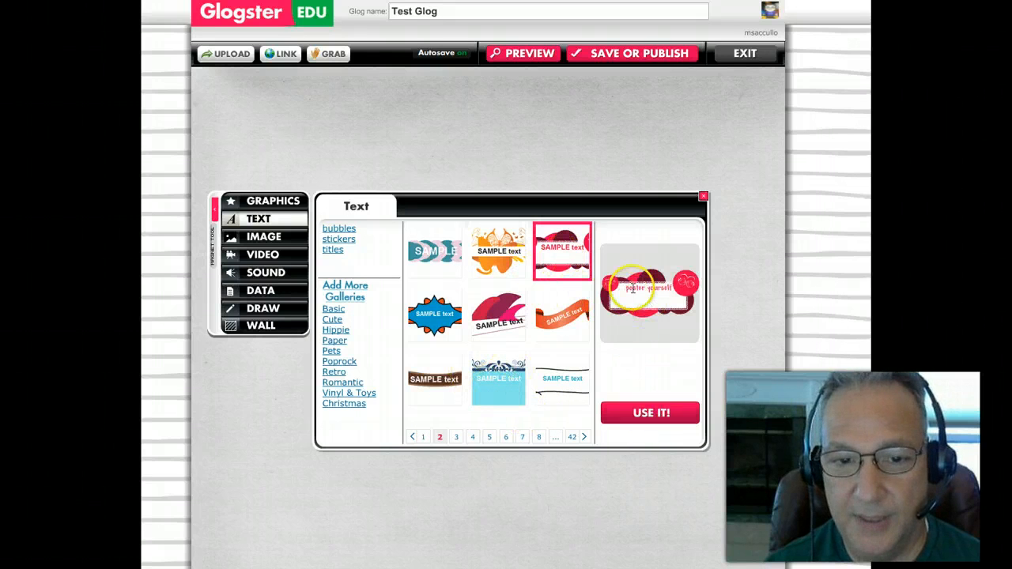
click(651, 413)
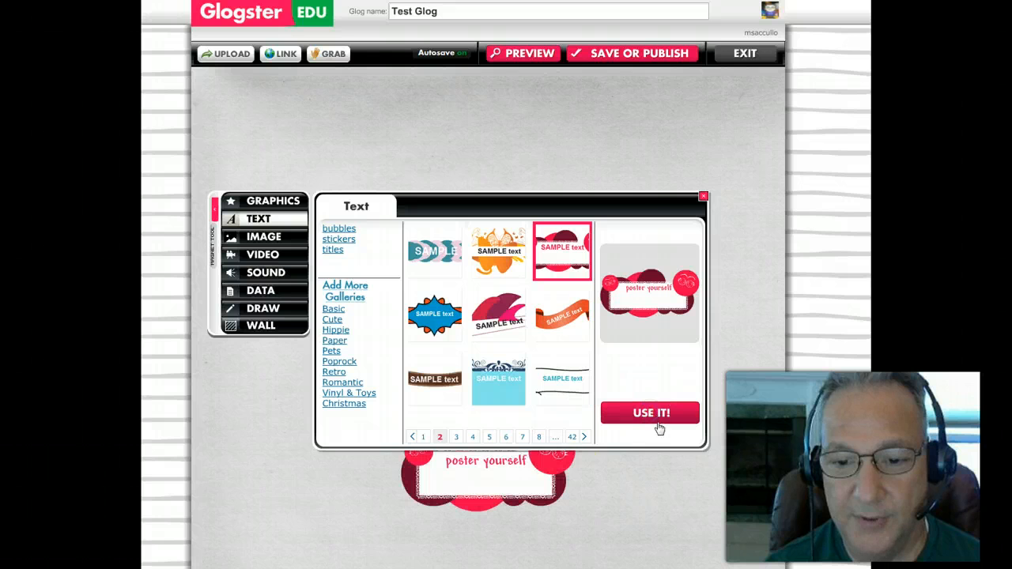
click(702, 197)
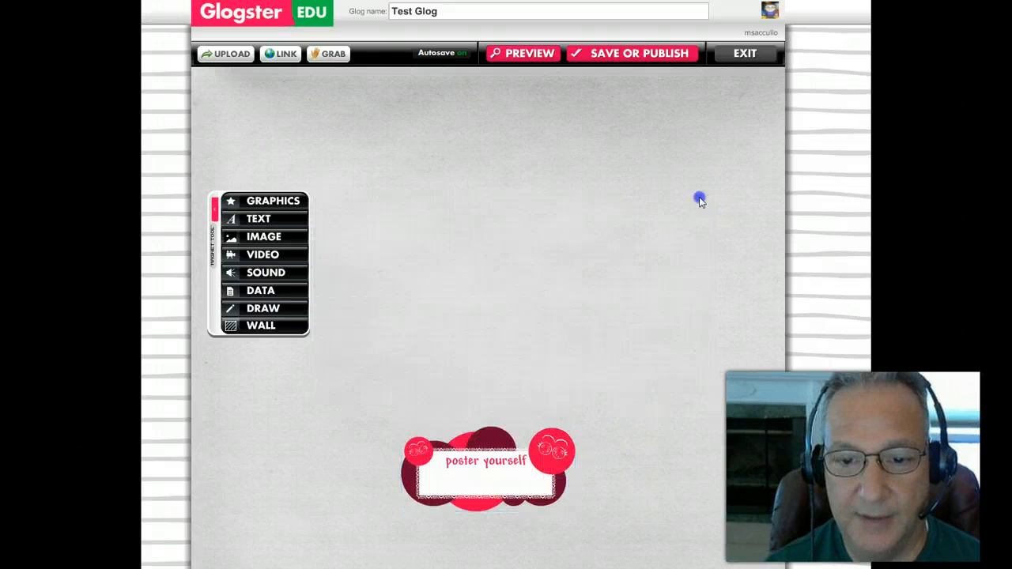
Step: Place the text frame near the upper middle of the Glog, enlarged and tilted slightly counterclockwise
drag(498, 479, 427, 124)
click(214, 207)
drag(518, 175, 606, 233)
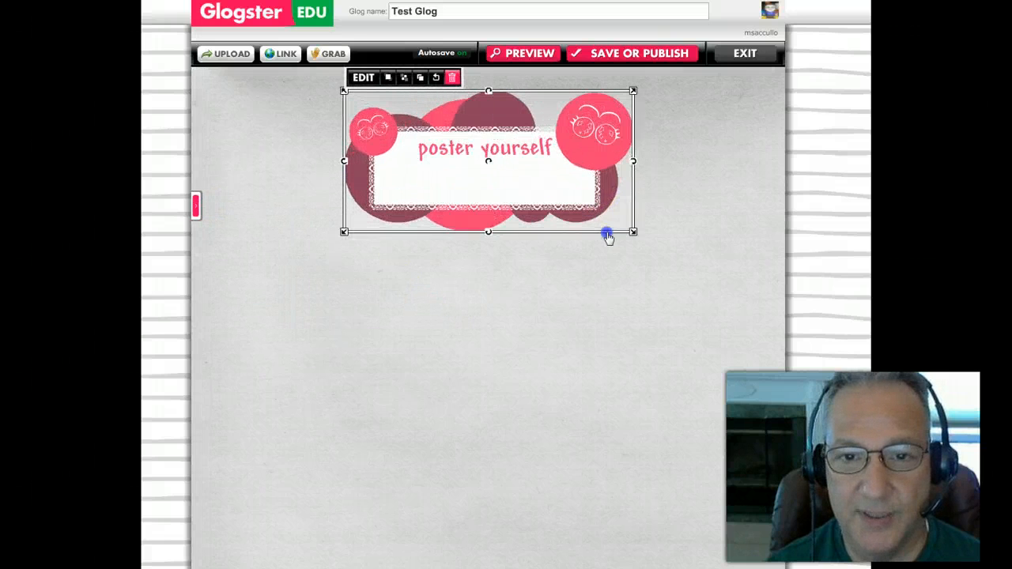
drag(488, 92, 474, 107)
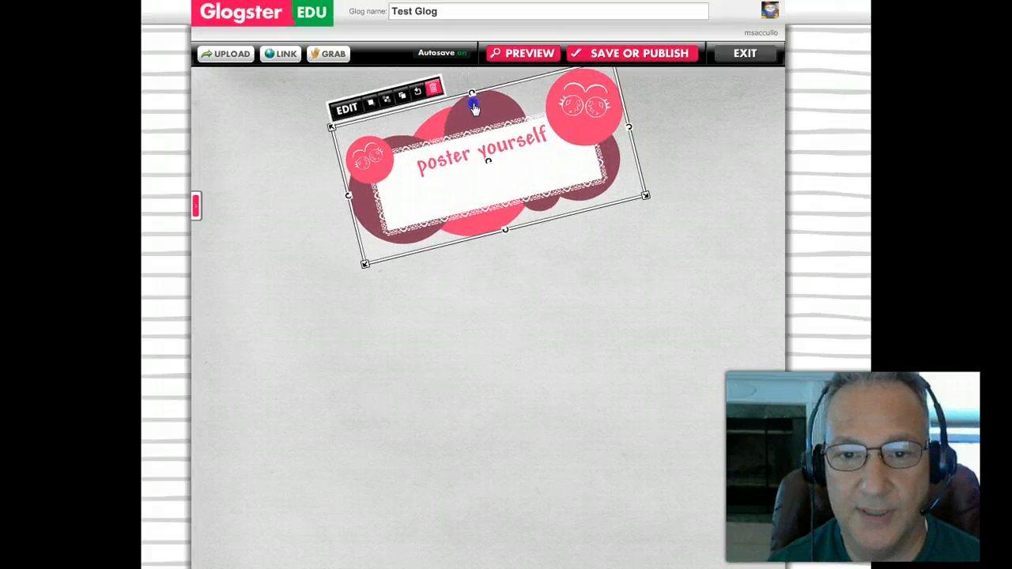
click(663, 253)
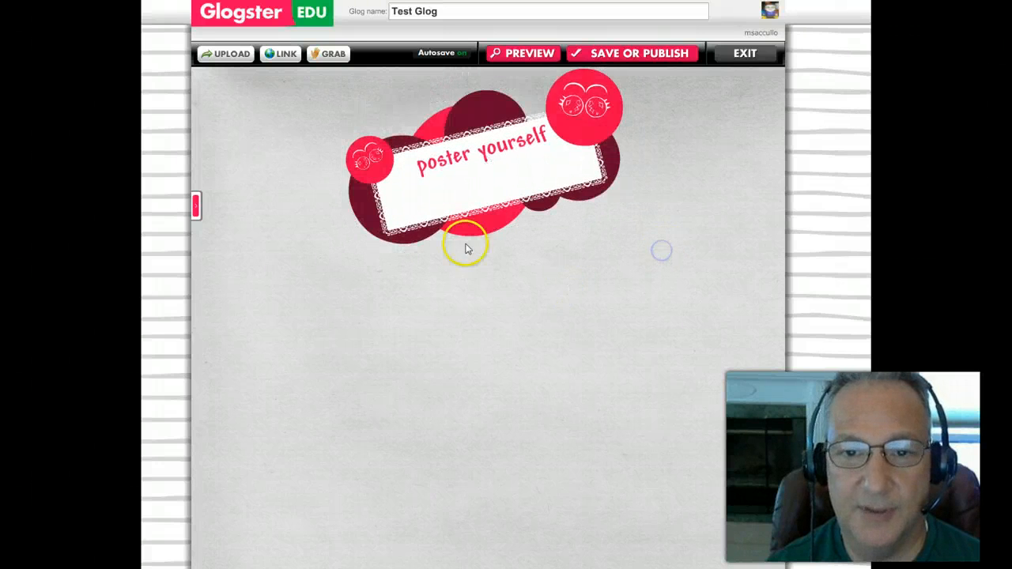
Step: Replace the frame's sample text with "Glogster for Teachers" and shift it down with a blank line above
click(479, 158)
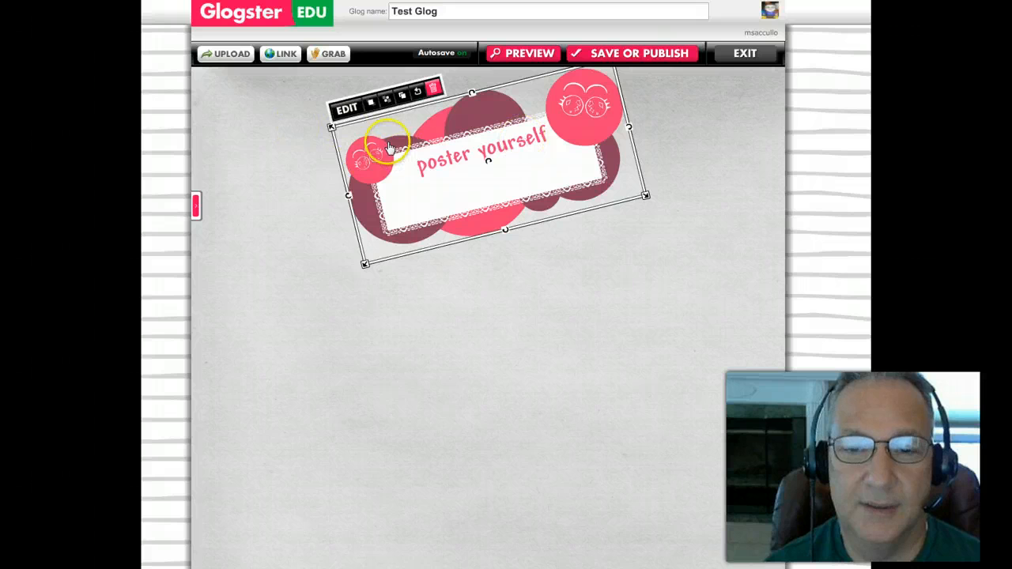
click(345, 109)
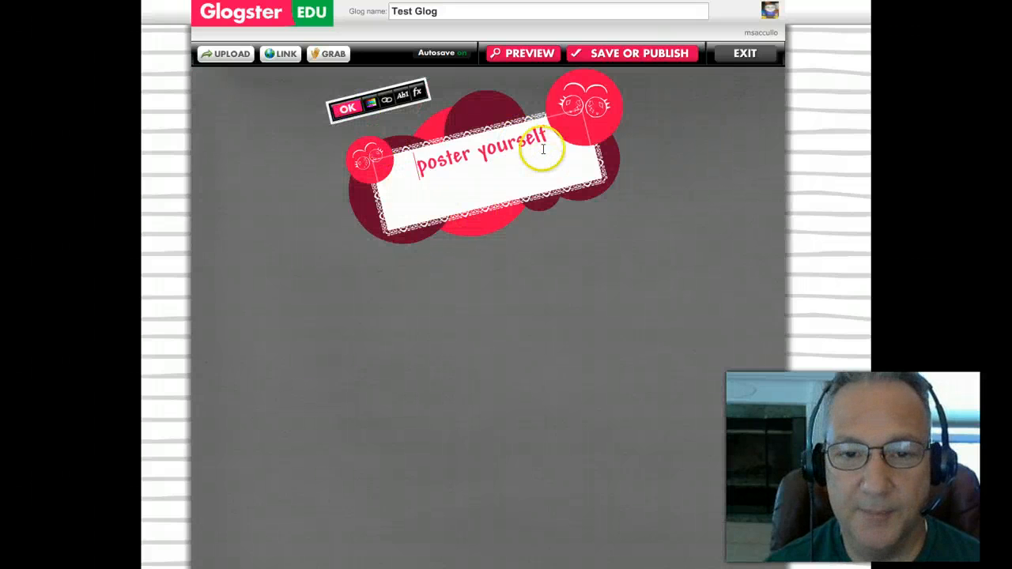
drag(546, 139, 406, 176)
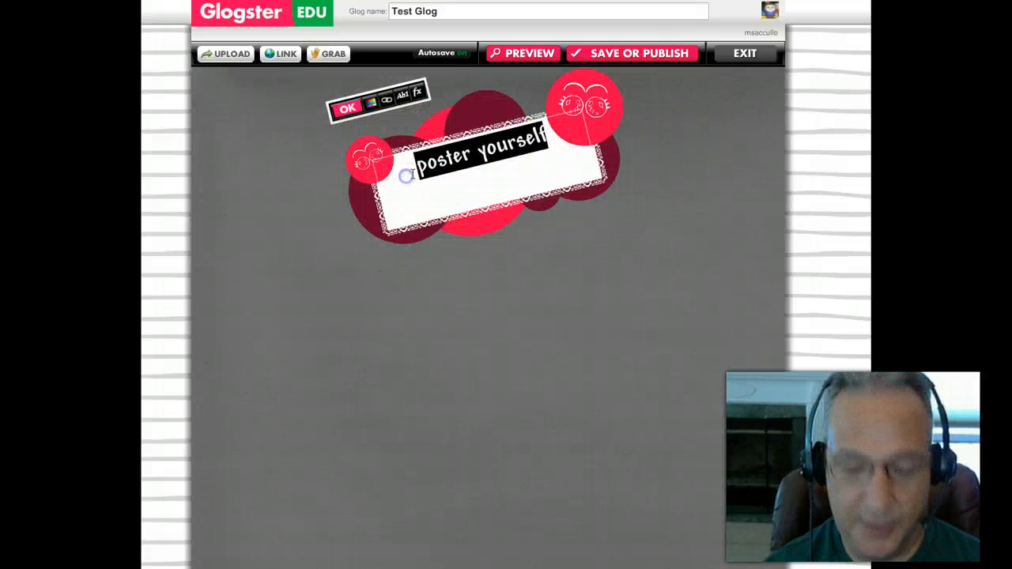
text(Glo)
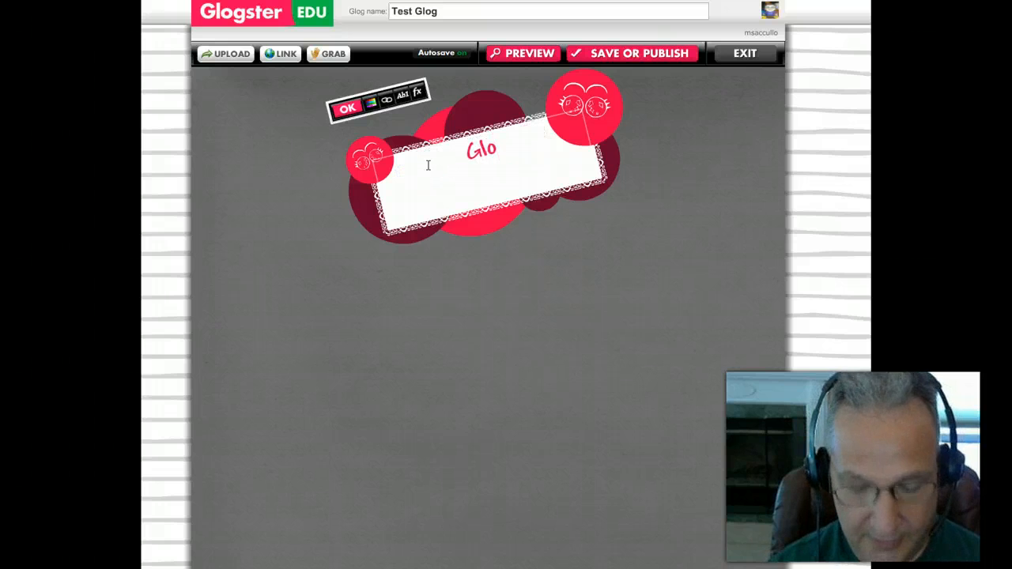
text(gsty)
key(BackSpace)
text(er)
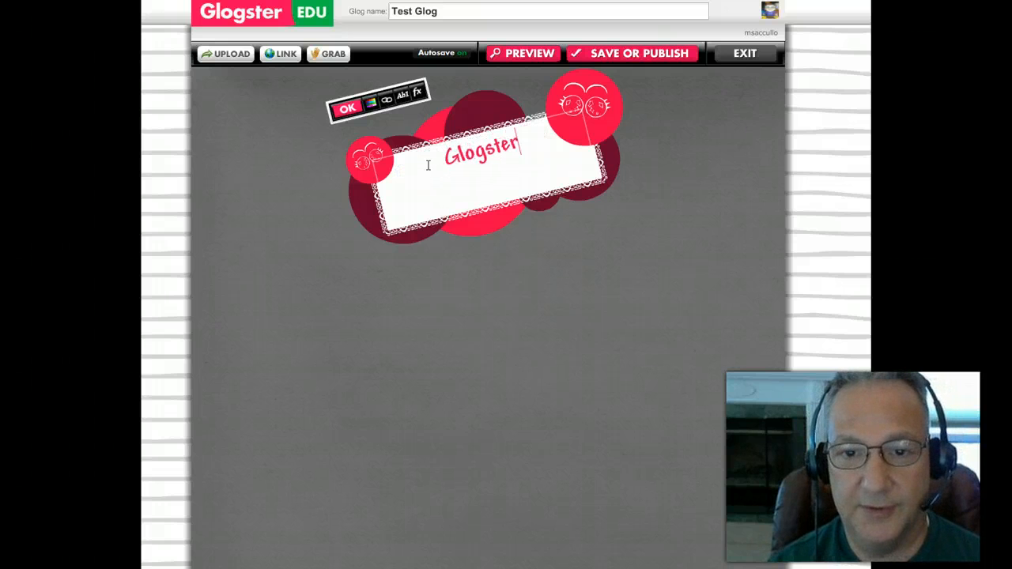
text( for )
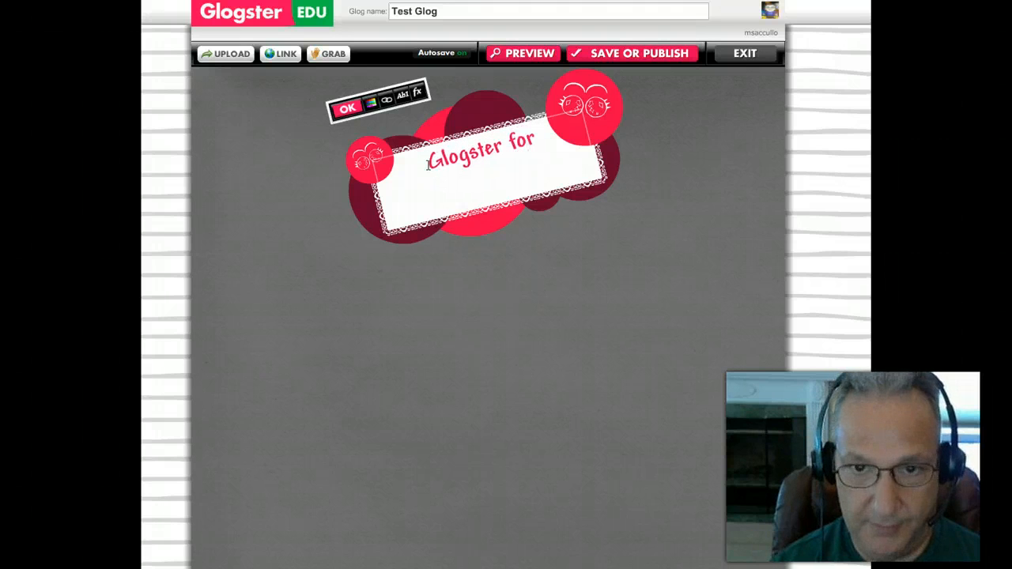
text(Teache)
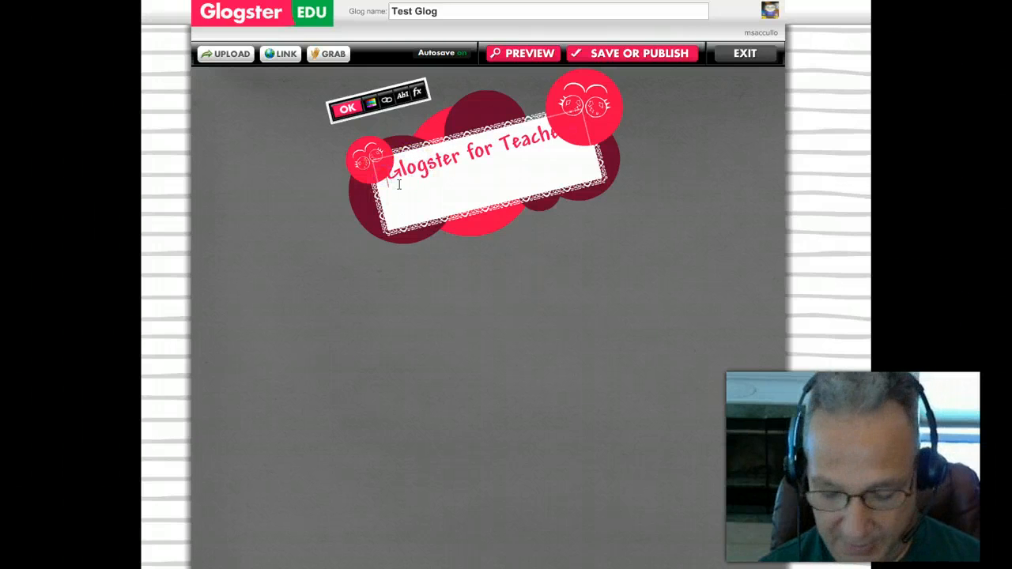
key(Return)
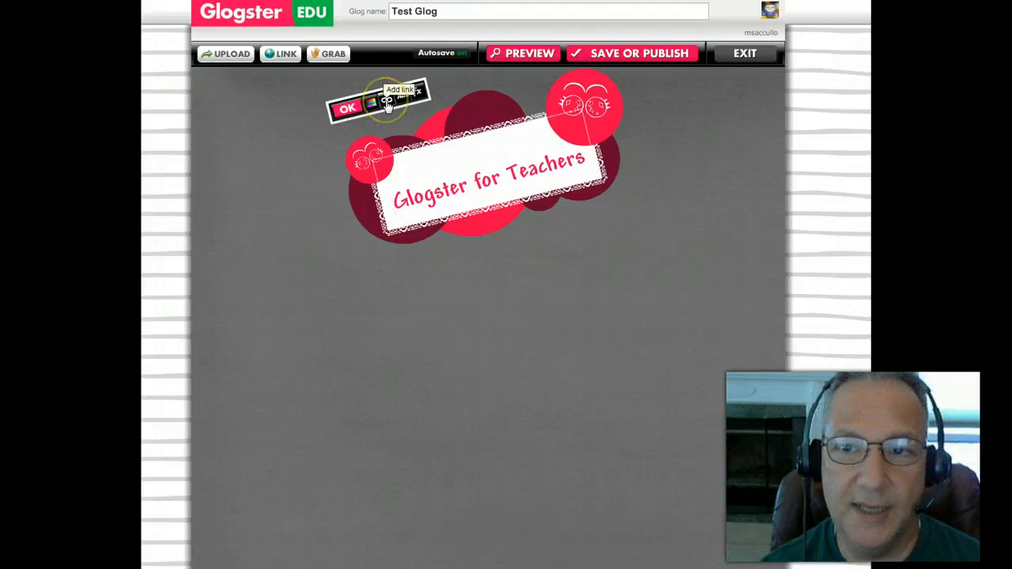
click(393, 201)
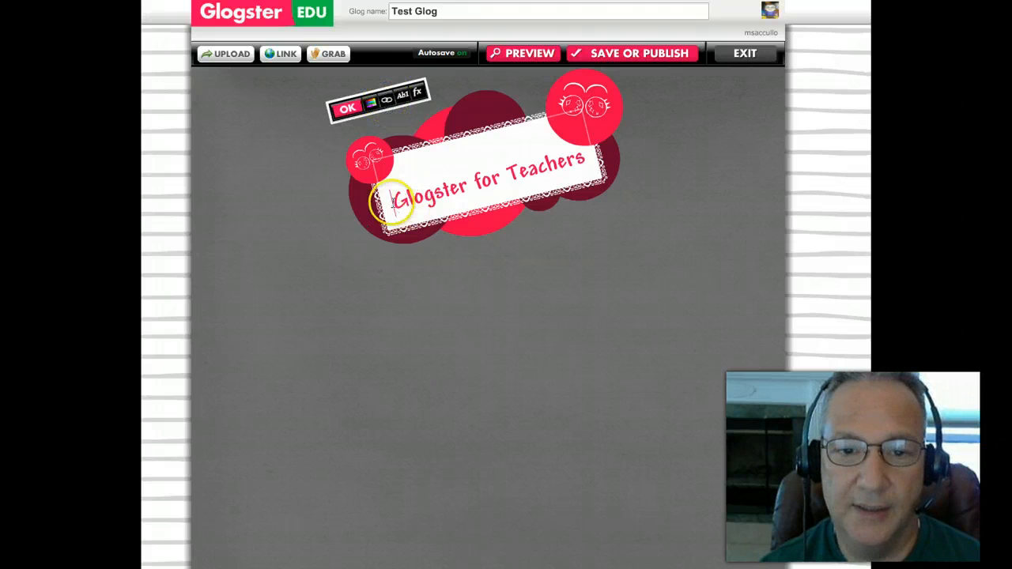
drag(390, 203, 589, 168)
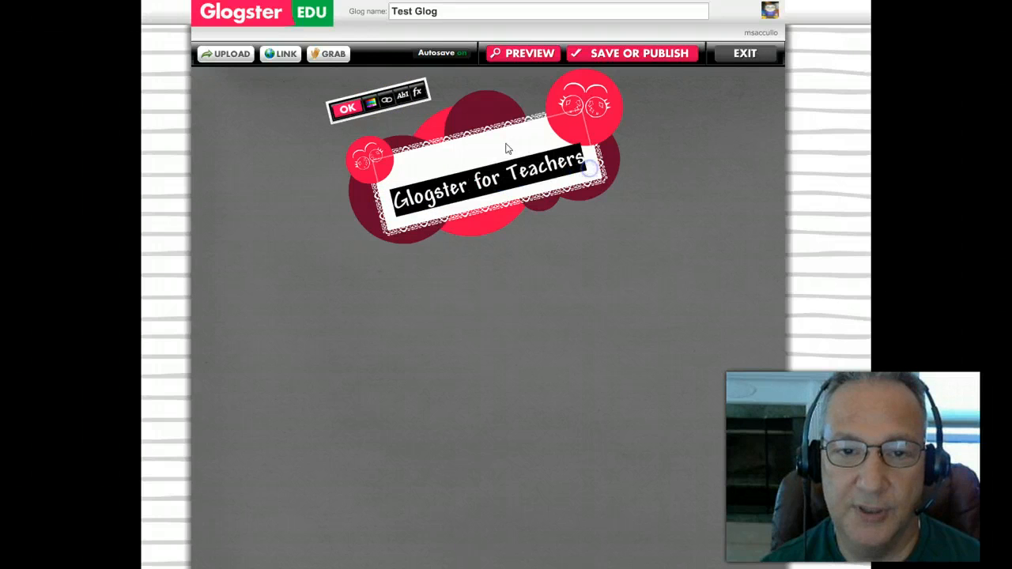
click(386, 100)
click(242, 117)
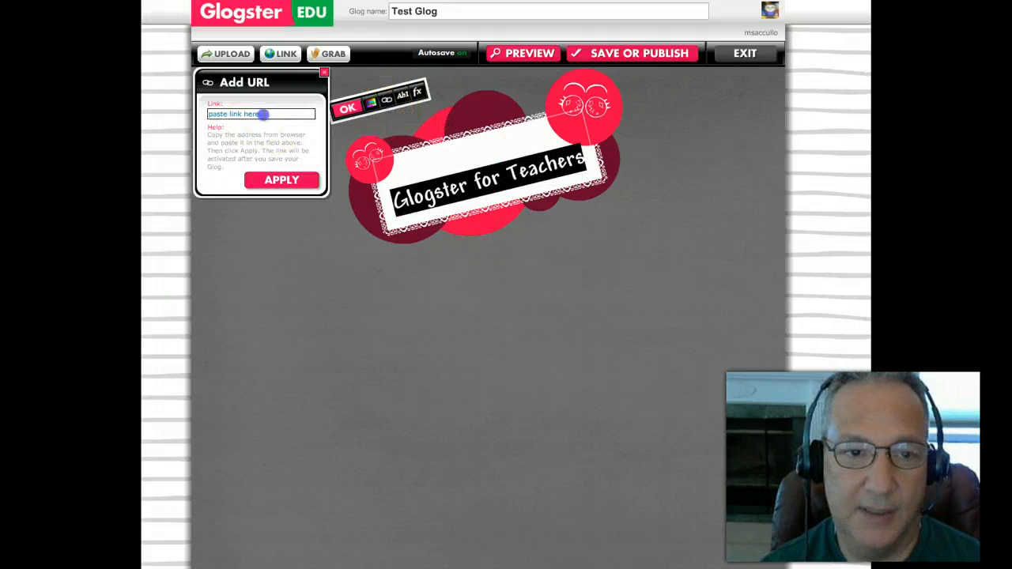
click(263, 115)
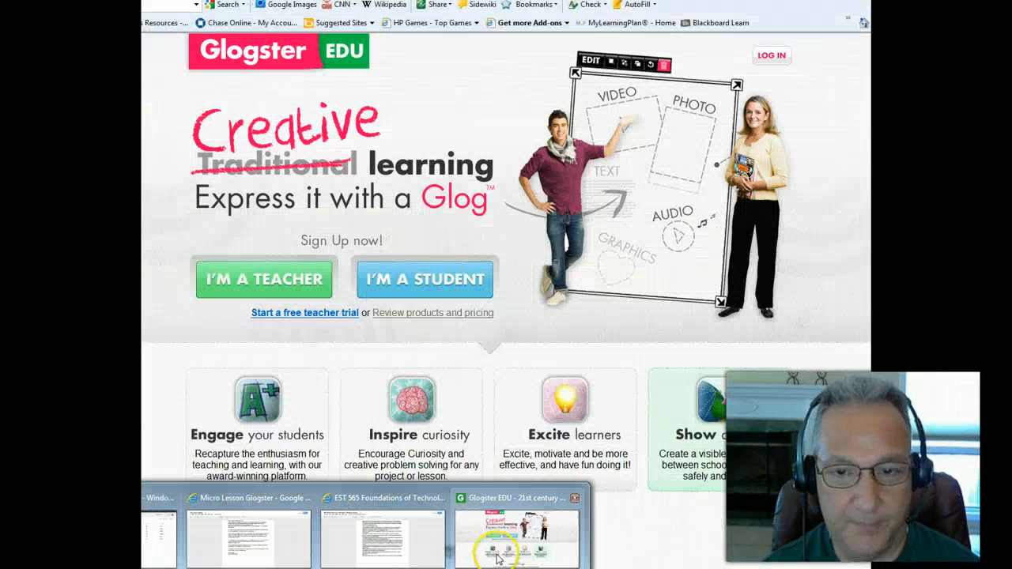
click(496, 552)
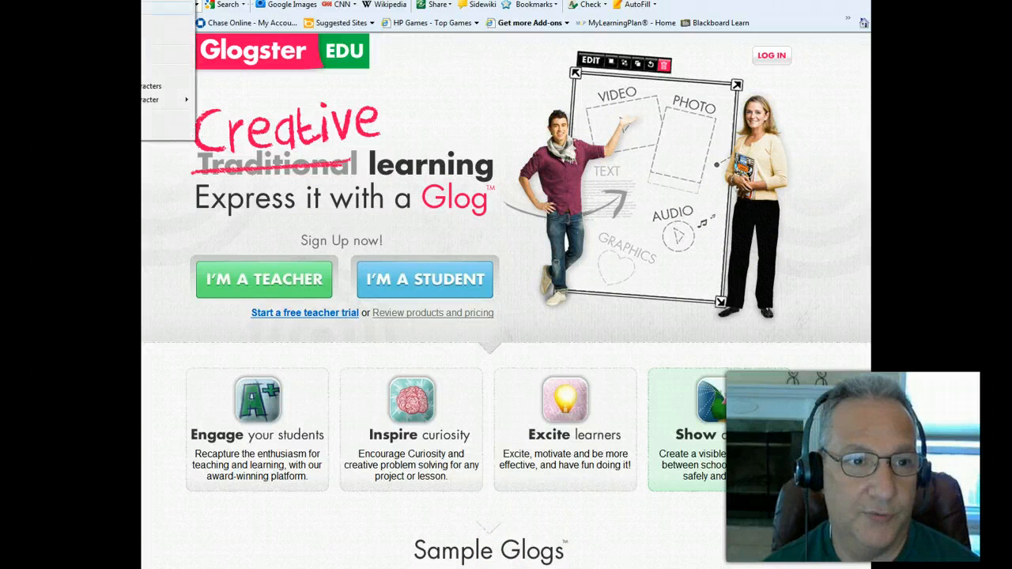
click(166, 8)
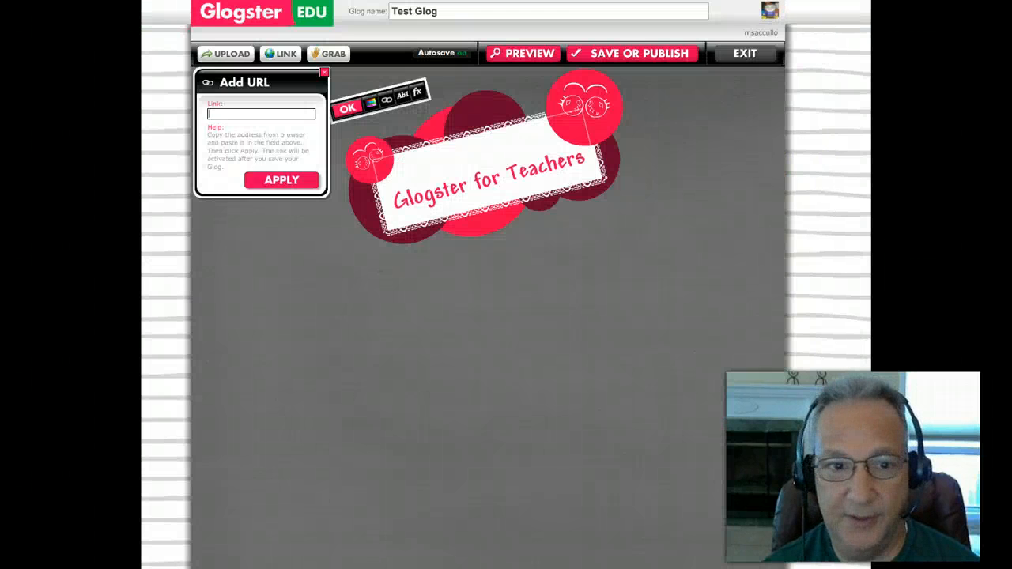
right_click(244, 114)
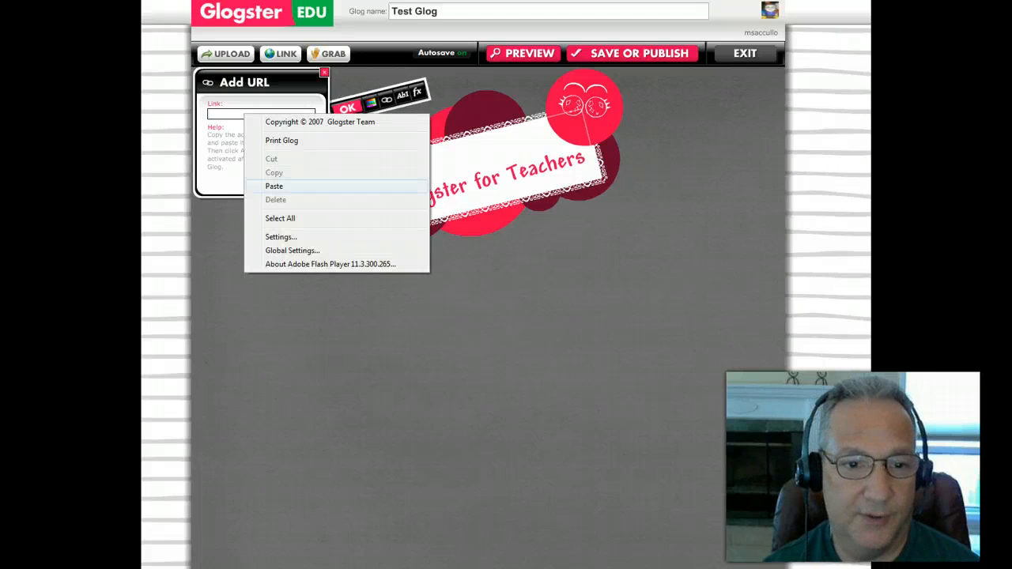
click(274, 186)
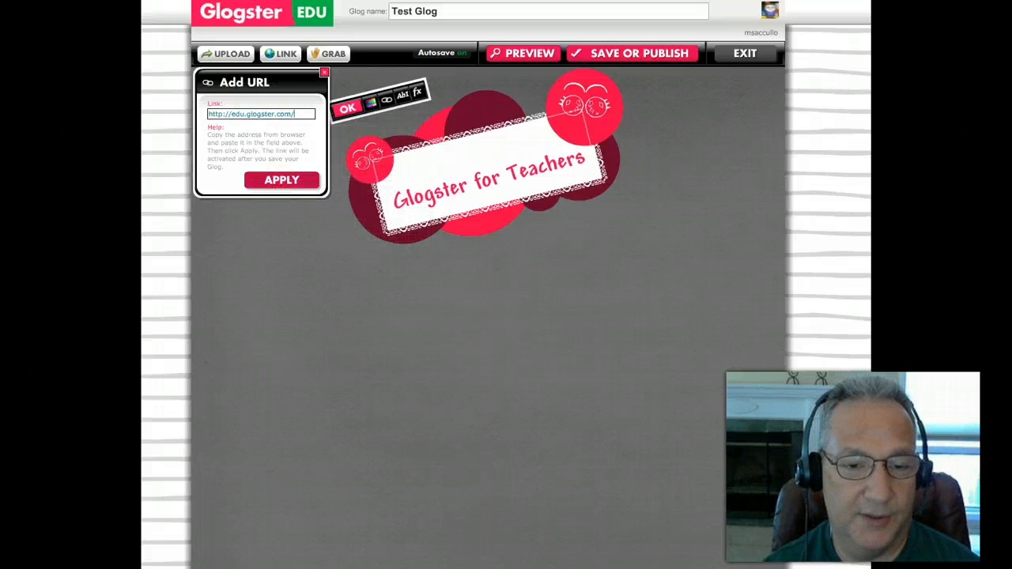
click(281, 179)
click(348, 108)
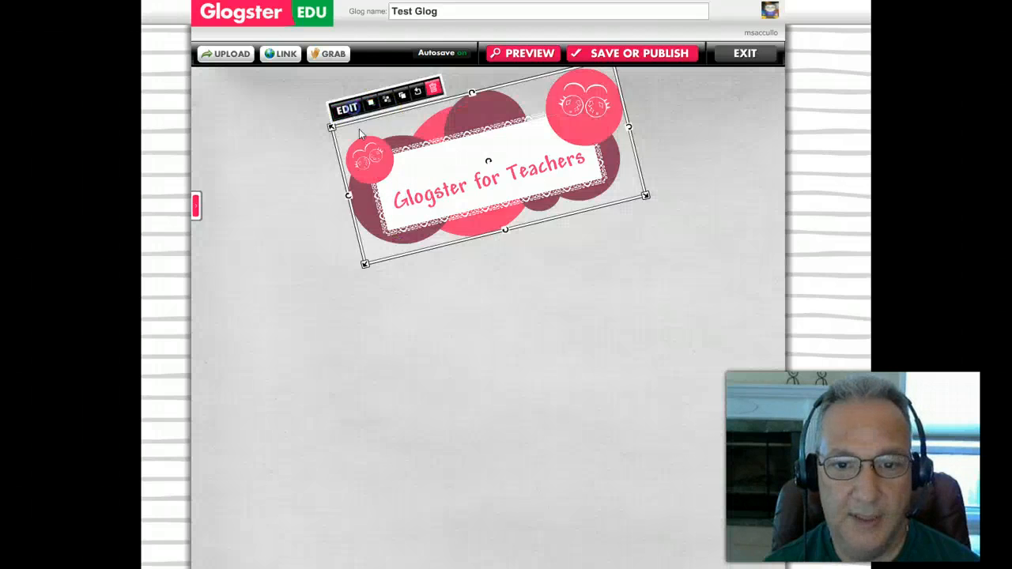
Step: Settle the "Glogster for Teachers" title frame near the upper middle of the Glog, deselect it and preview the Glog
click(464, 185)
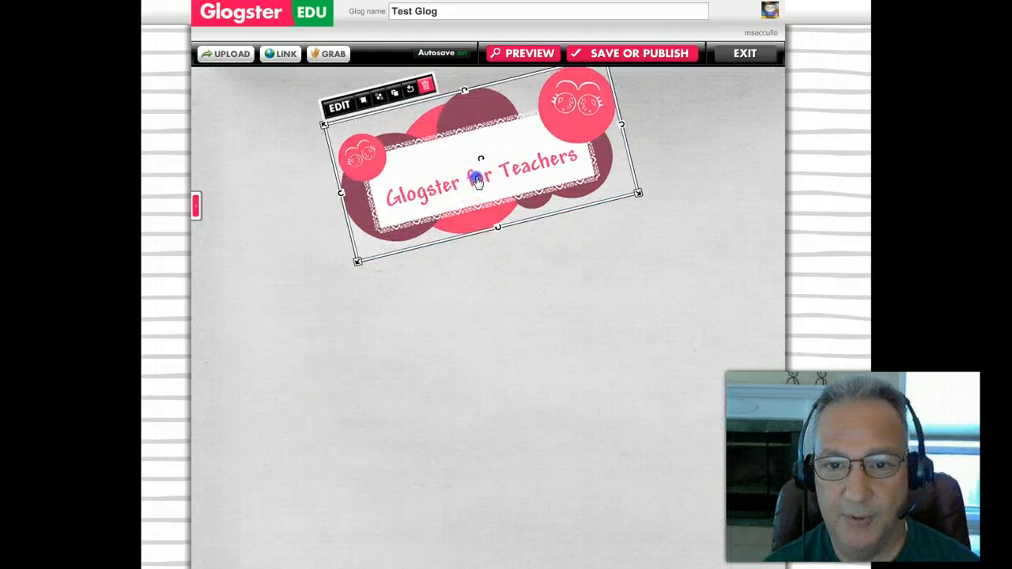
click(577, 290)
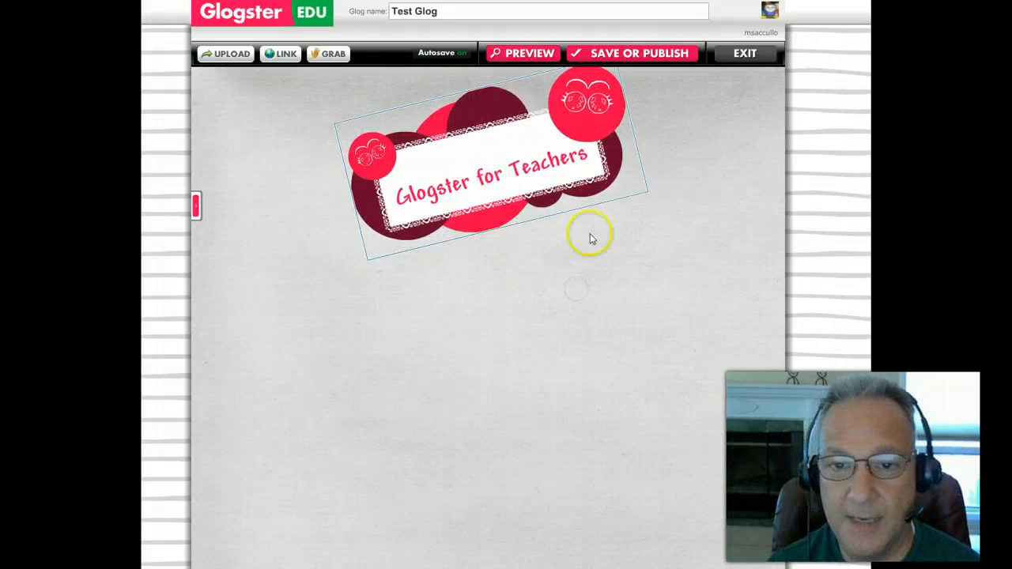
click(476, 178)
click(593, 297)
click(482, 121)
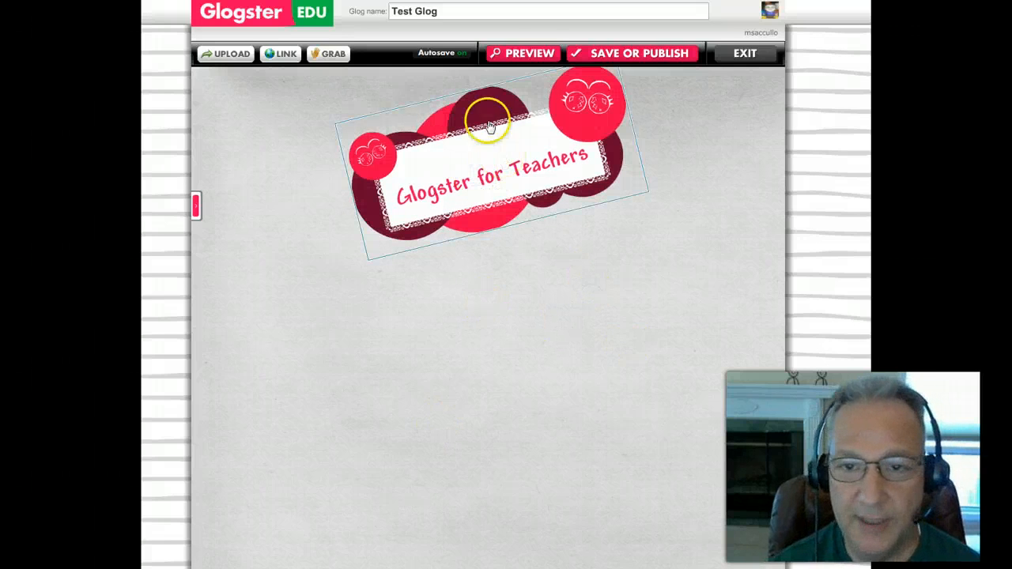
click(526, 51)
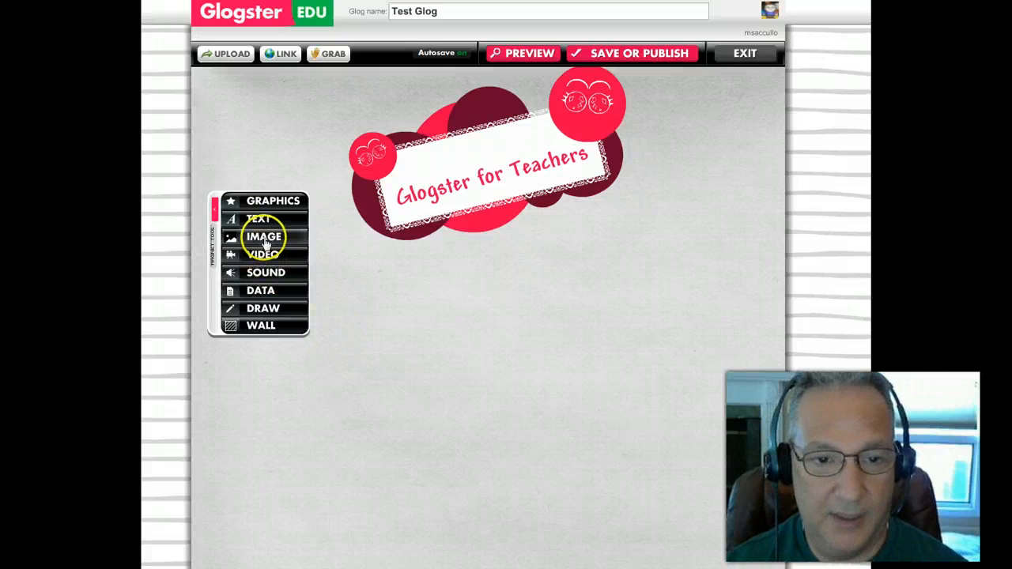
Step: Open the video gallery, switch to the YouTube page for "Glogster Tutorial.m4v" and copy the video's share link
click(266, 254)
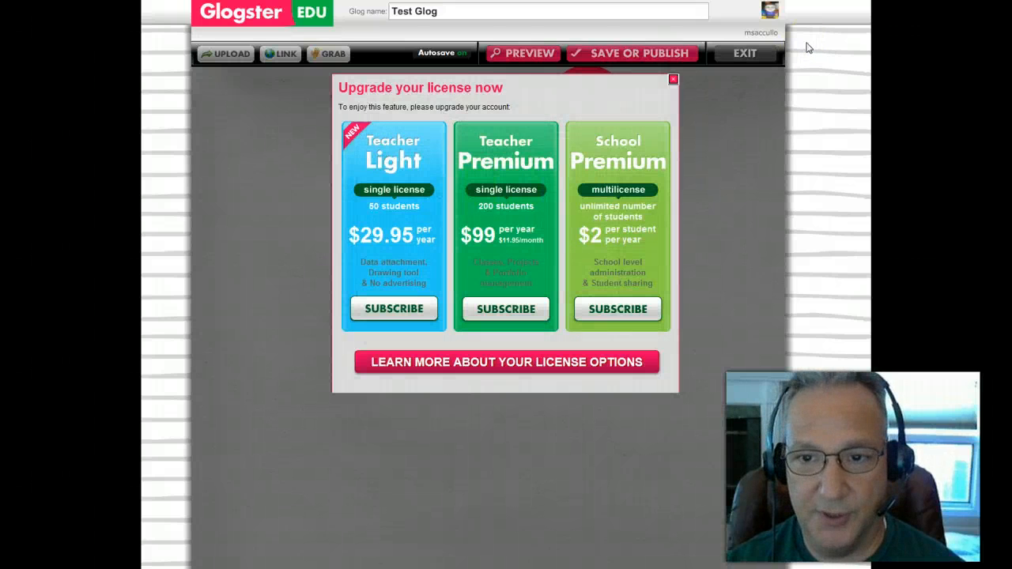
click(806, 44)
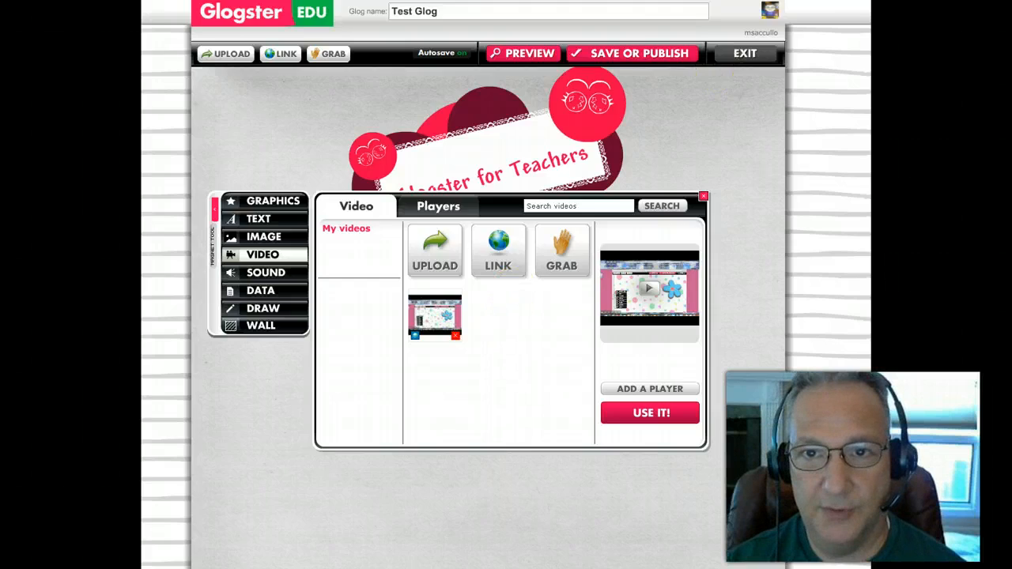
key(ctrl+Tab)
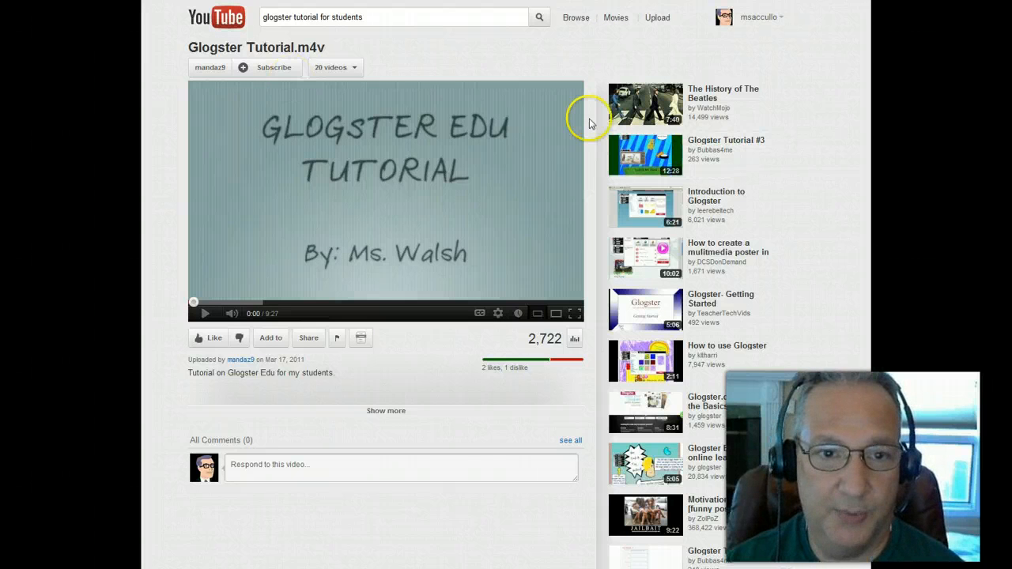
click(307, 340)
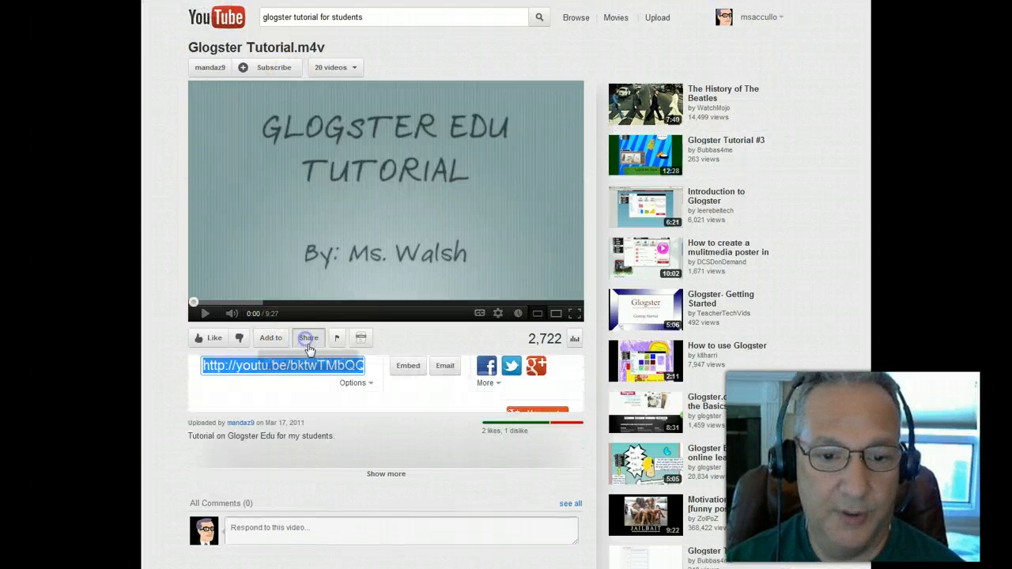
right_click(305, 380)
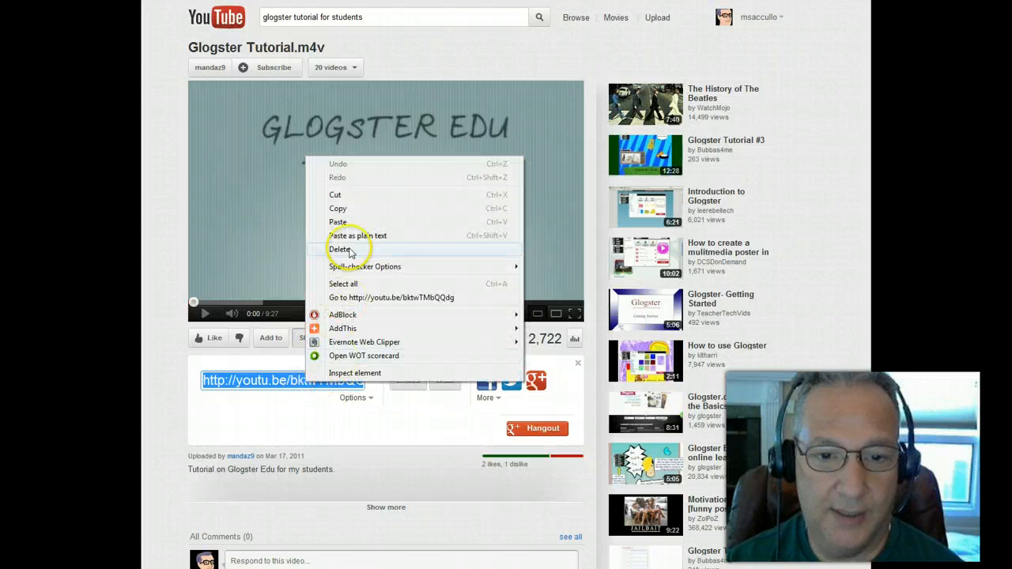
click(346, 224)
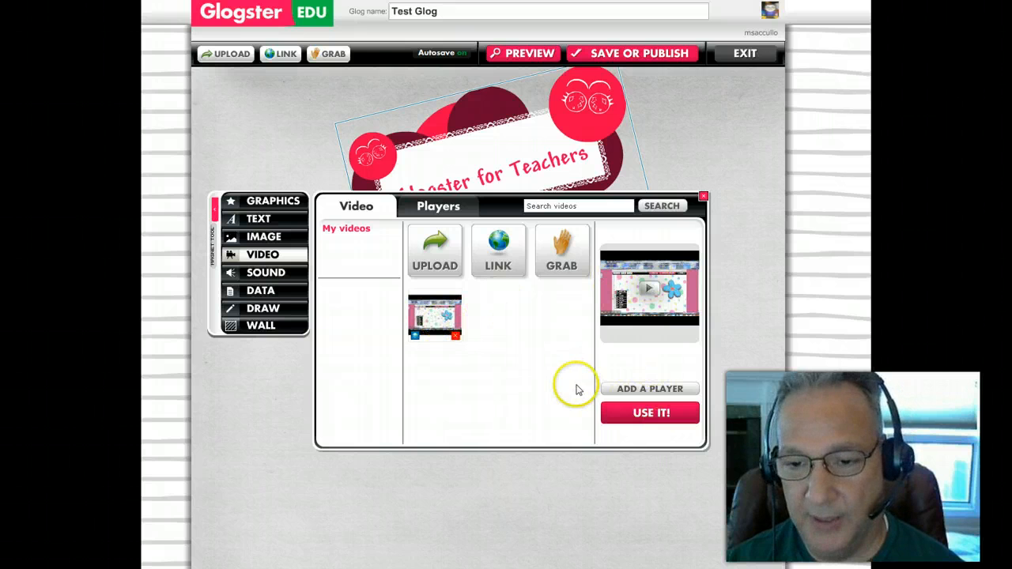
Step: Add the saved video to the Glog in the American flag "My TV" player from page 5 of the players gallery
click(647, 388)
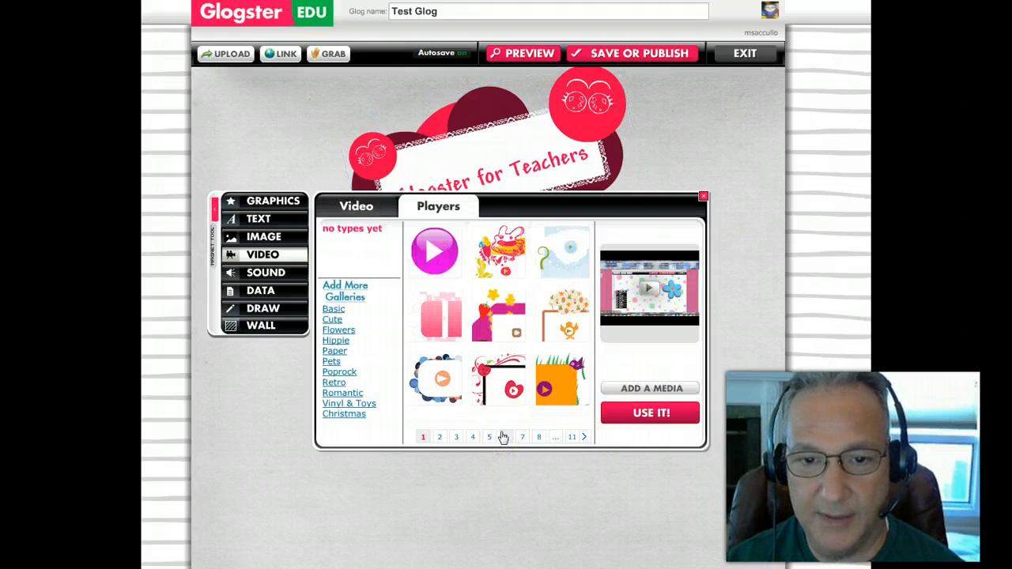
click(441, 438)
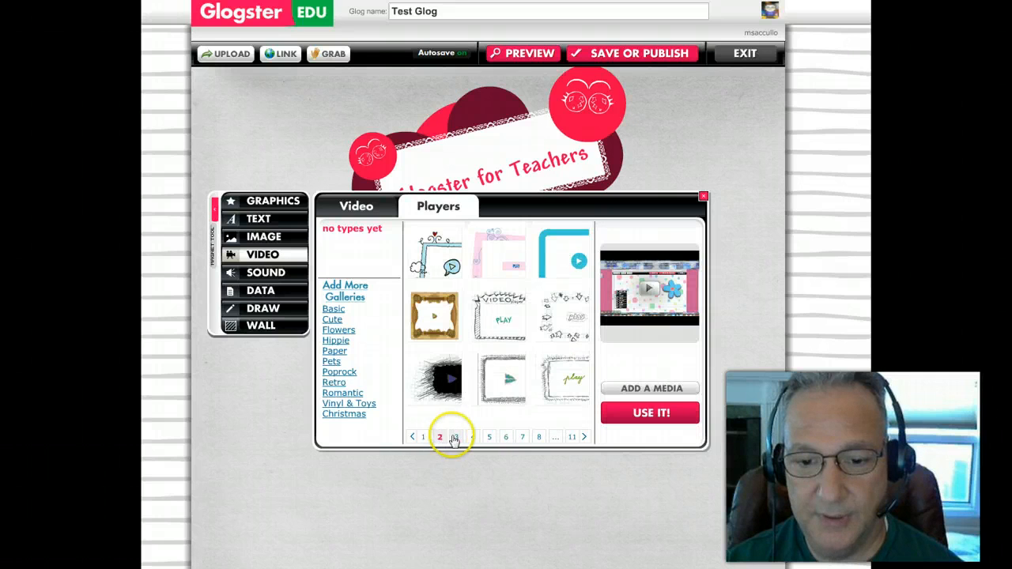
click(455, 437)
click(472, 437)
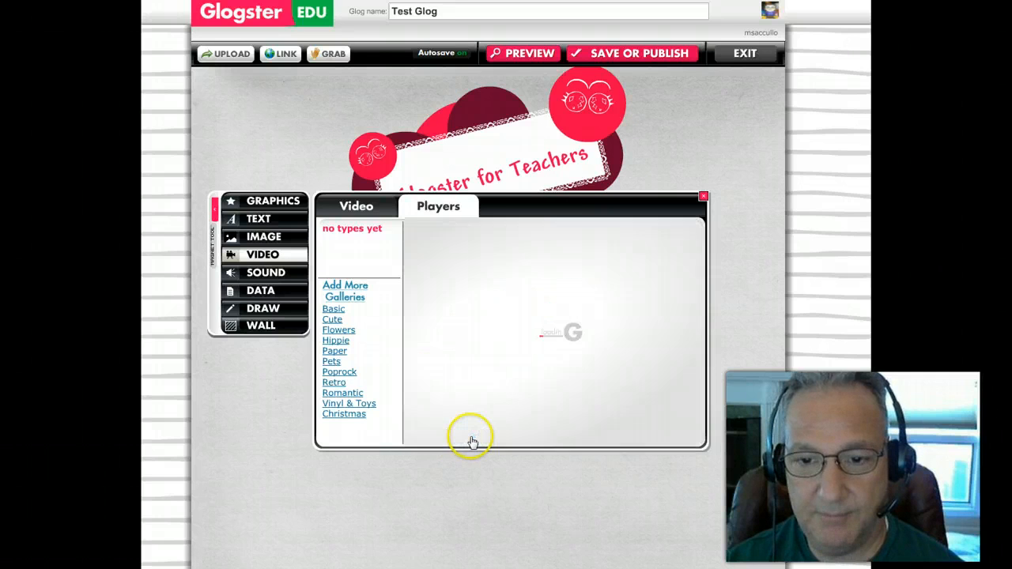
click(489, 439)
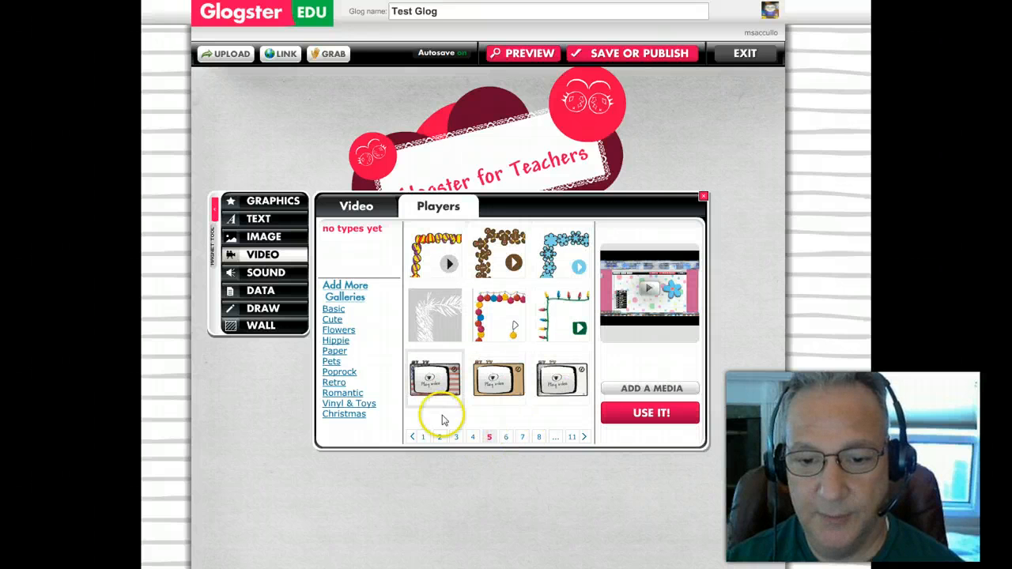
click(435, 389)
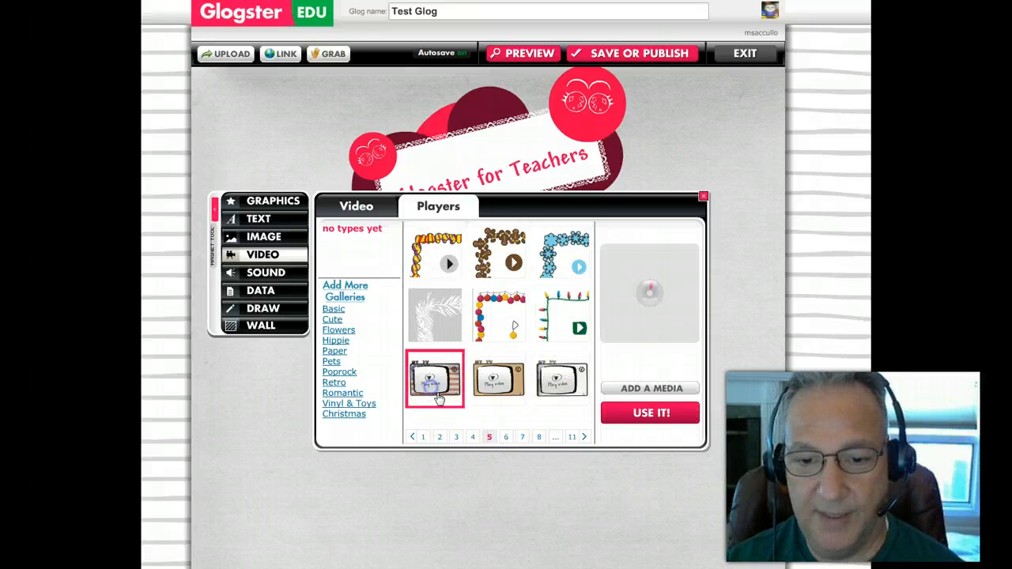
click(652, 414)
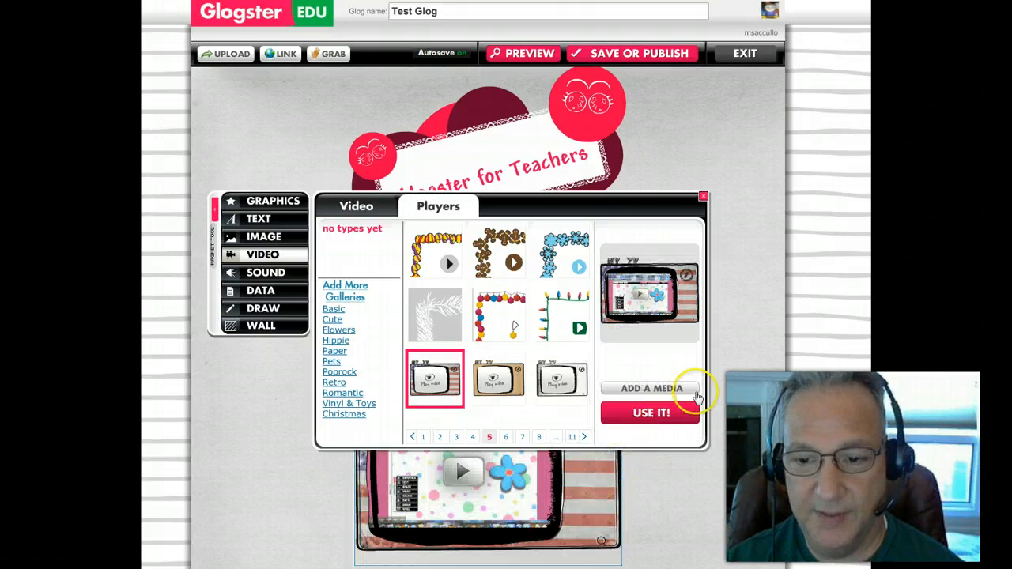
click(704, 198)
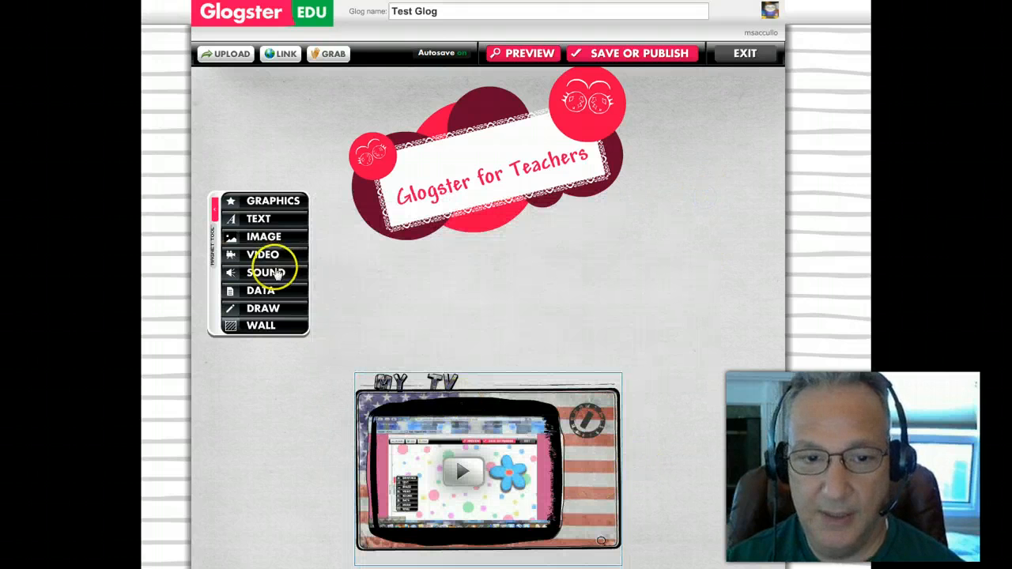
Step: Move the video player up to the left side of the Glog, partly overlapping the title frame, and deselect it
click(190, 211)
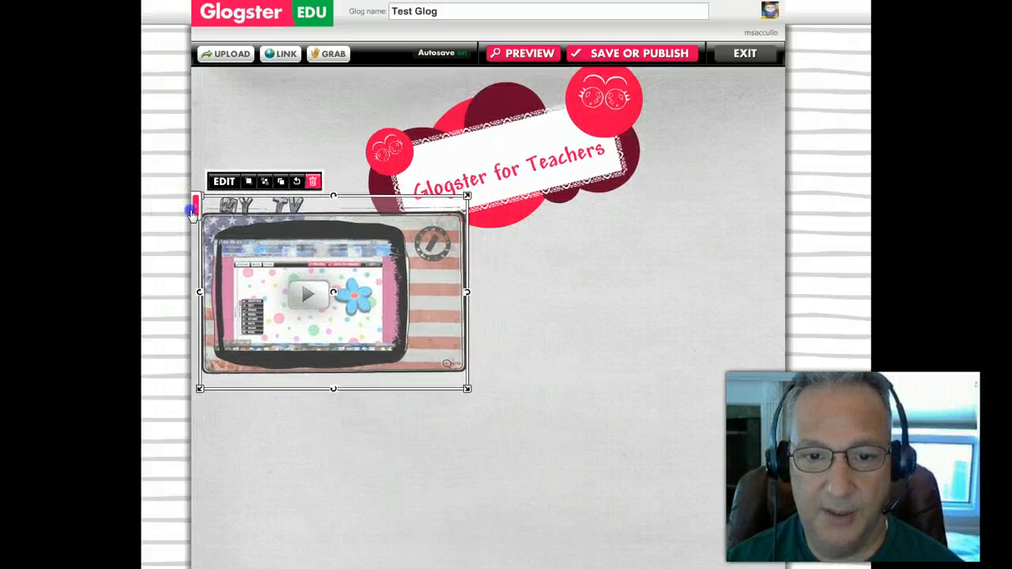
drag(457, 222, 423, 260)
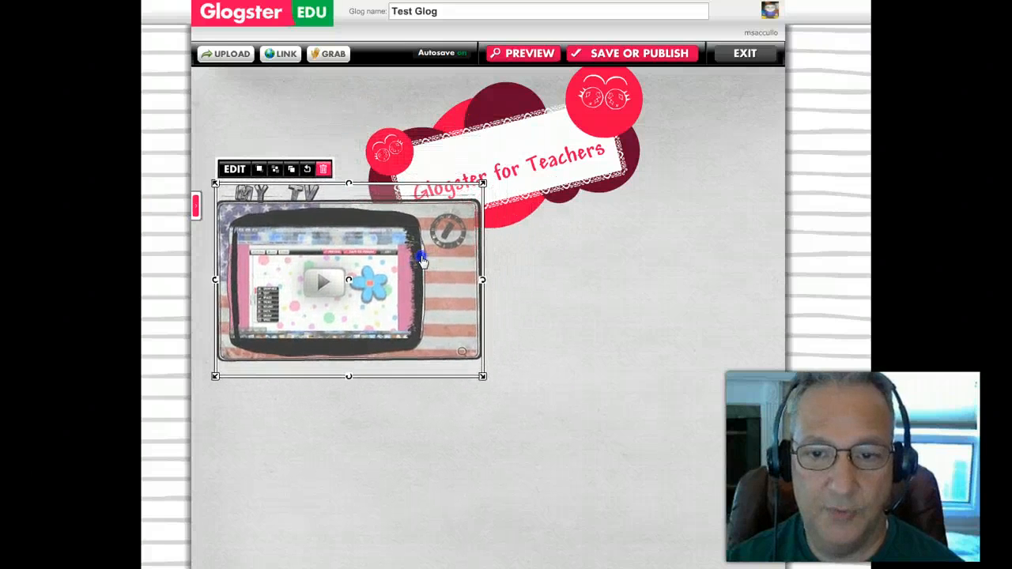
click(599, 305)
Step: Bring the "Glogster for Teachers" title frame in front of the video player
click(478, 184)
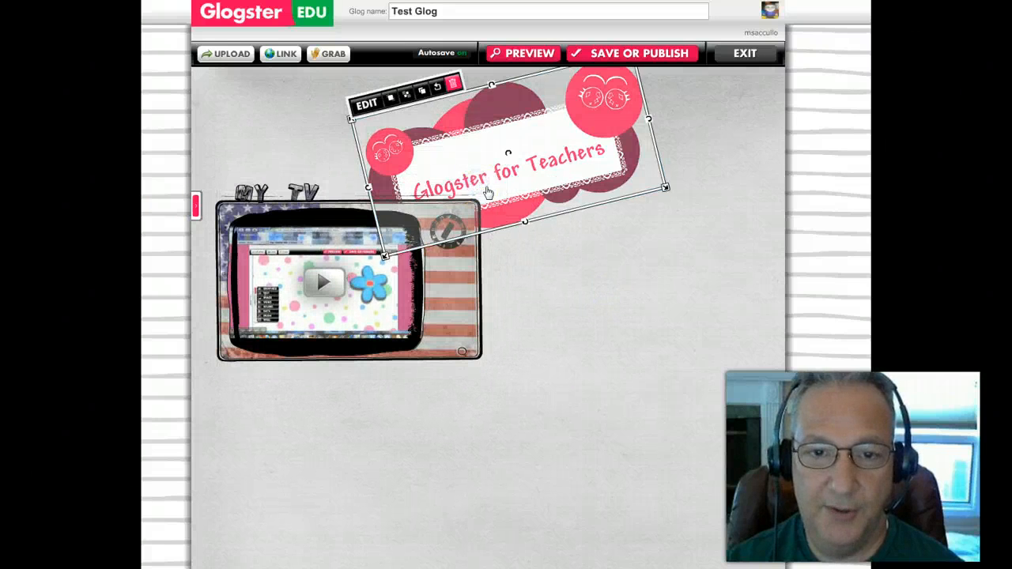
click(393, 103)
click(625, 354)
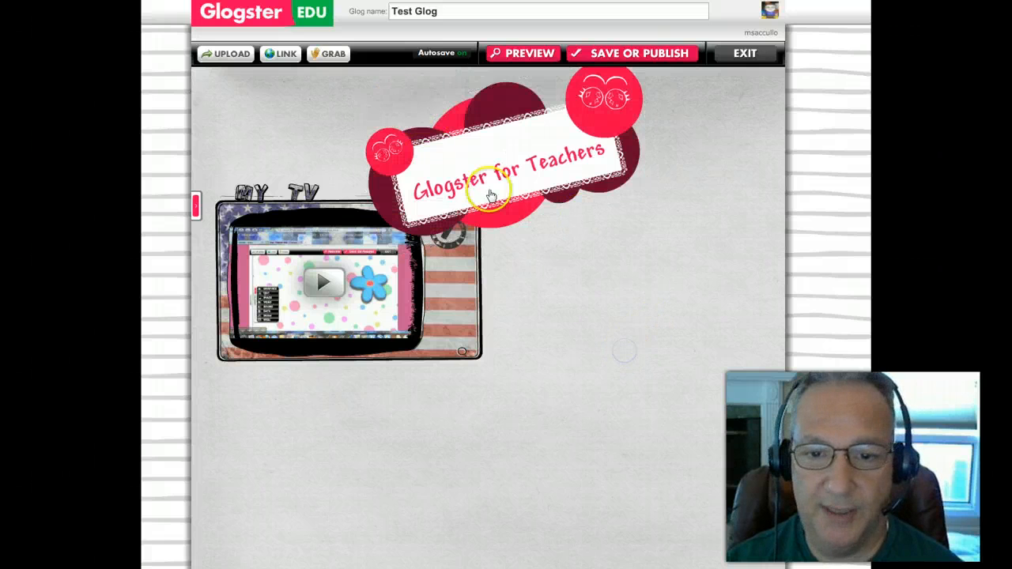
Step: Shift the title frame to the right and the video player closer to the Glog's left edge, leaving a slight overlap
drag(490, 195, 532, 181)
drag(414, 324, 397, 318)
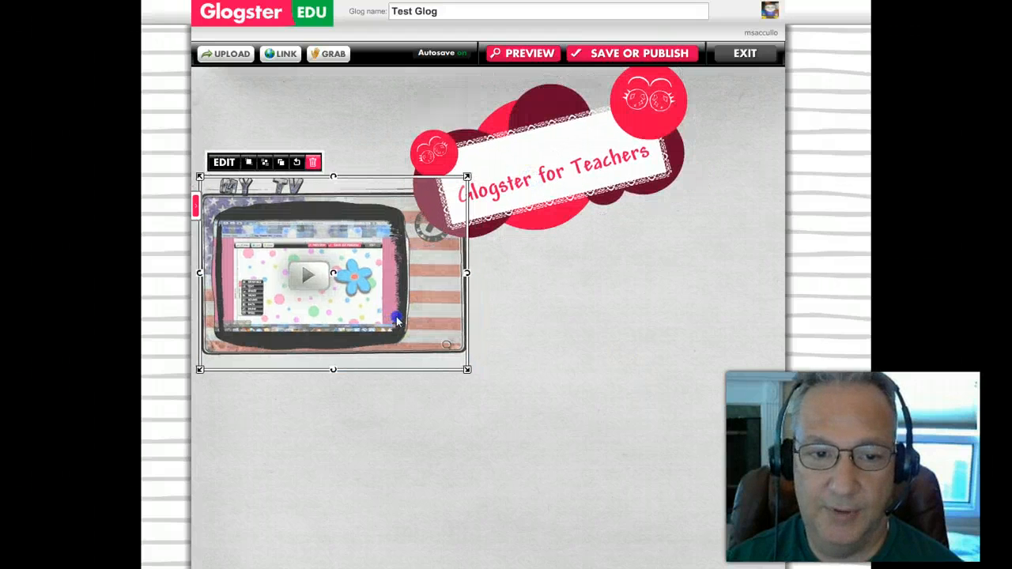
drag(520, 180, 513, 186)
drag(378, 321, 382, 330)
click(521, 319)
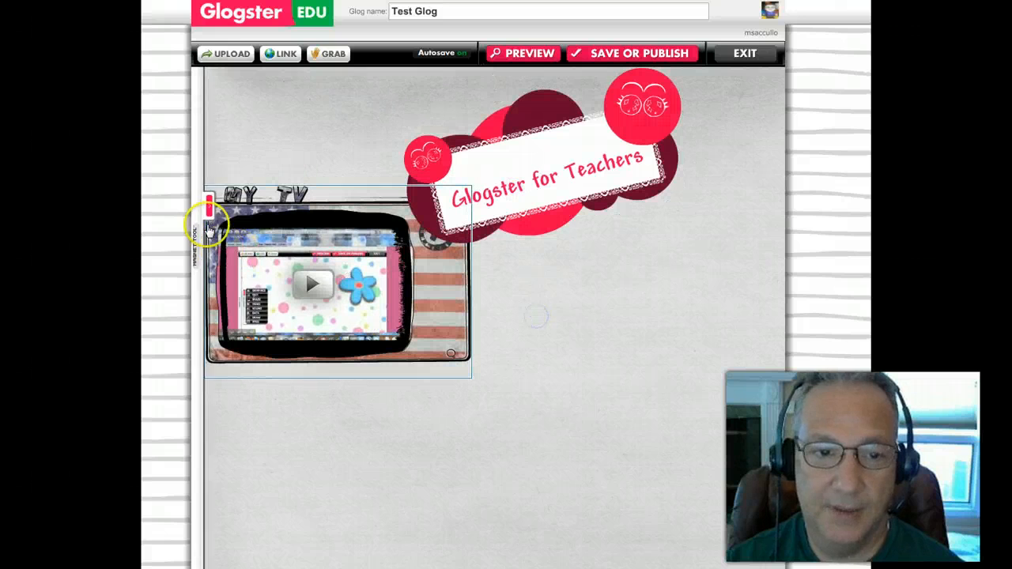
Step: Choose the Glogster EDU home page screenshot from My pictures in the image gallery
click(208, 203)
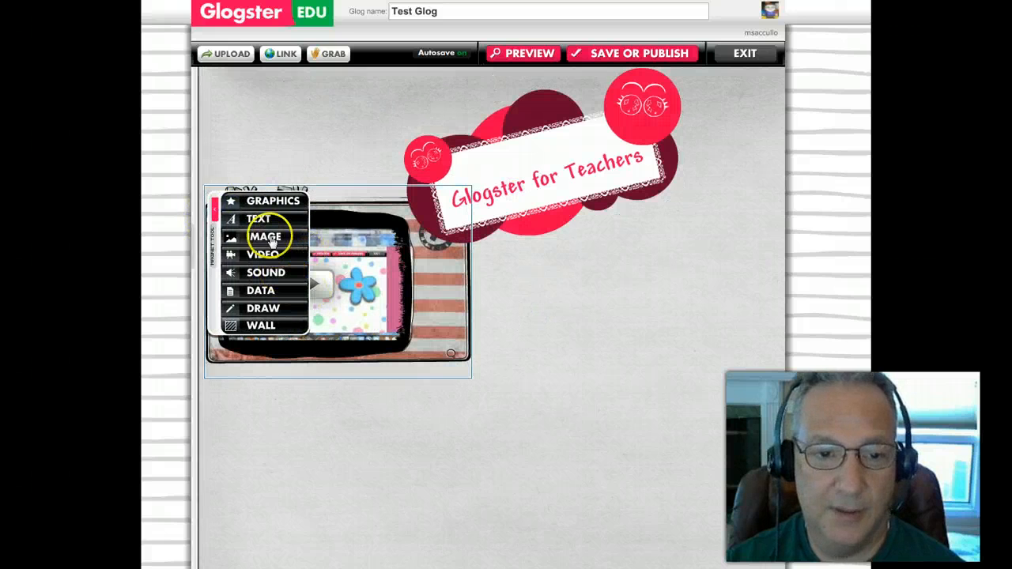
click(277, 234)
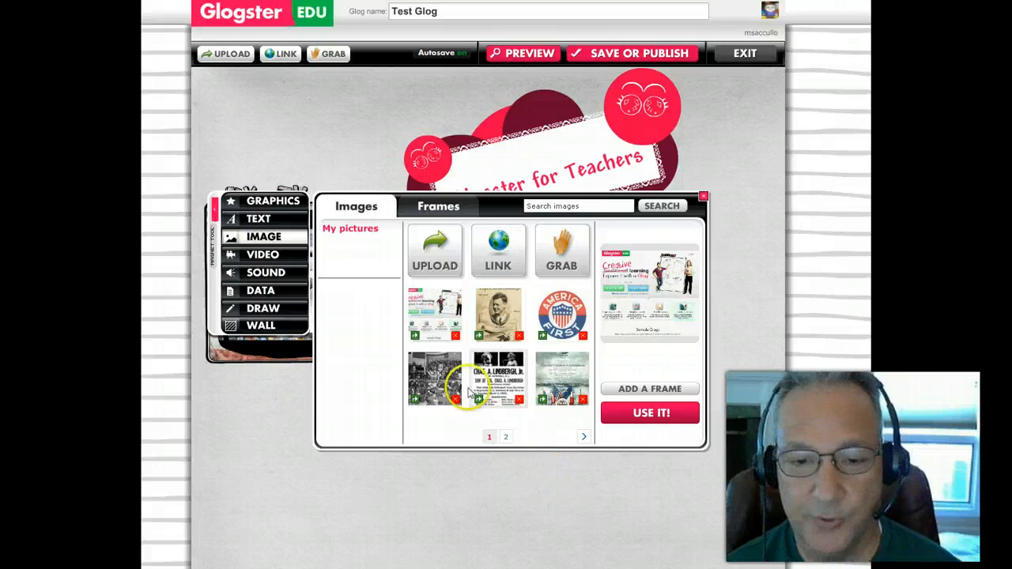
click(436, 310)
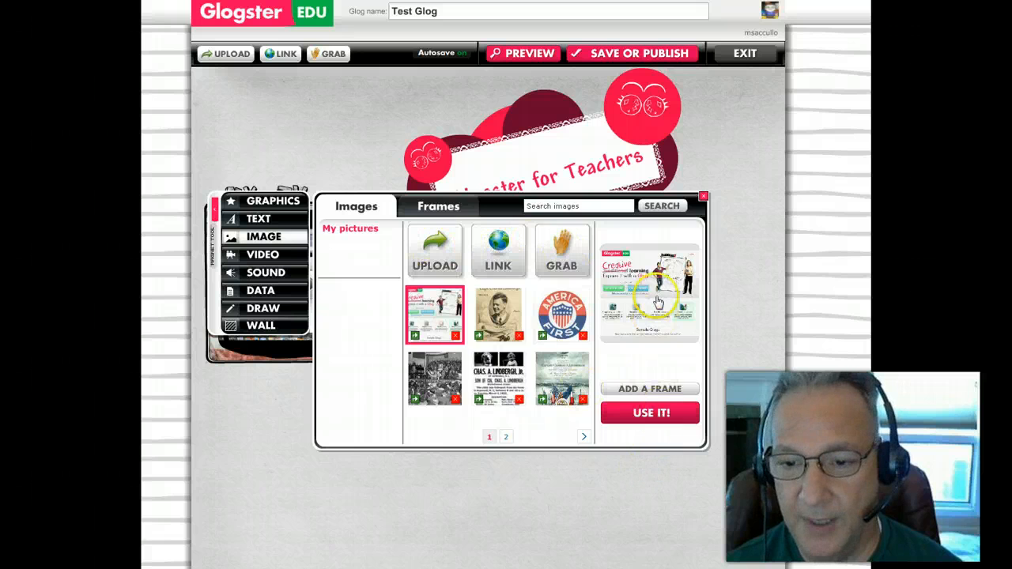
Step: Put the red, blue and yellow cube frame from page 5 of the frames gallery around the image and add it to the Glog
click(656, 389)
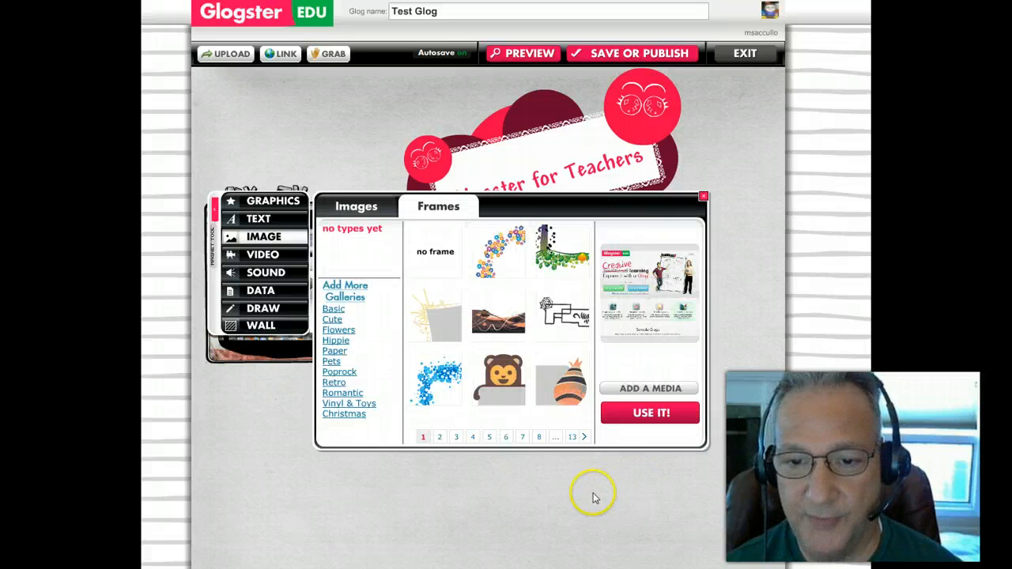
click(439, 436)
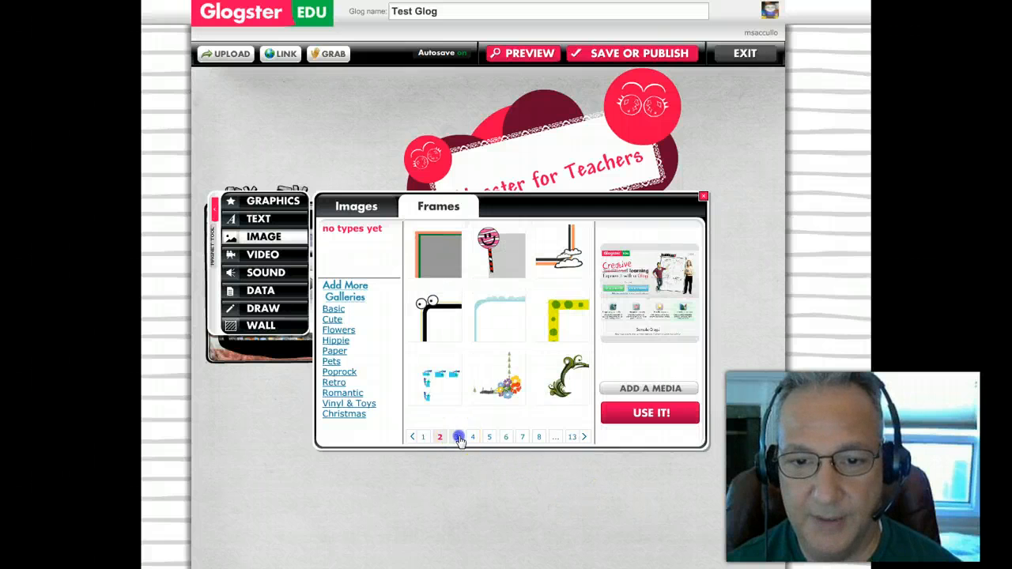
click(458, 437)
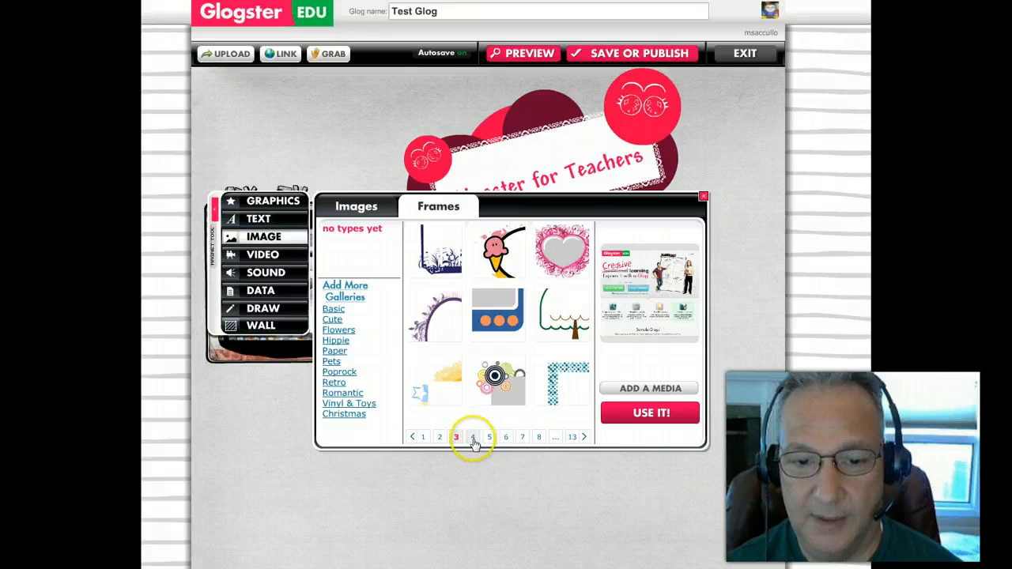
click(473, 439)
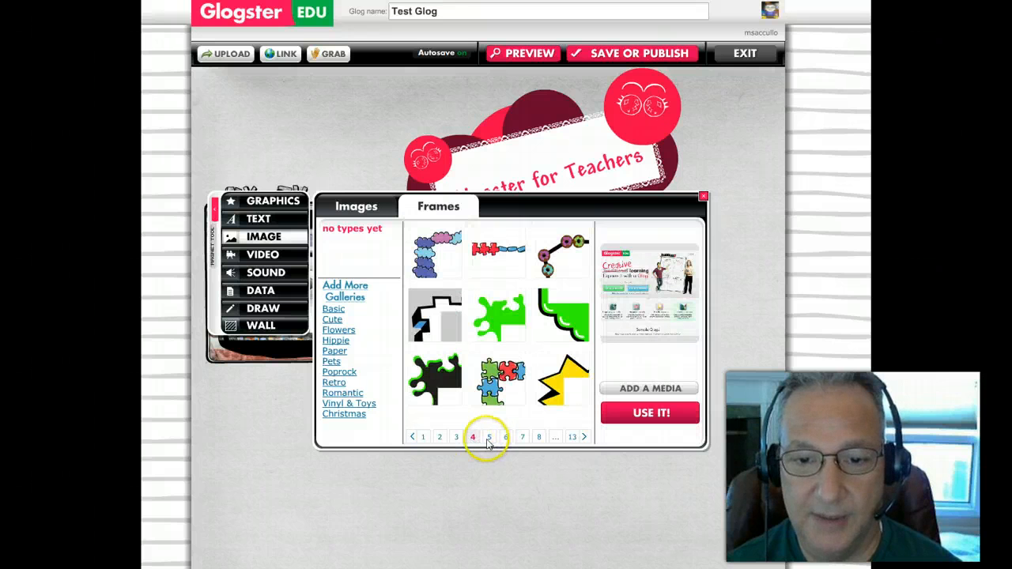
click(489, 440)
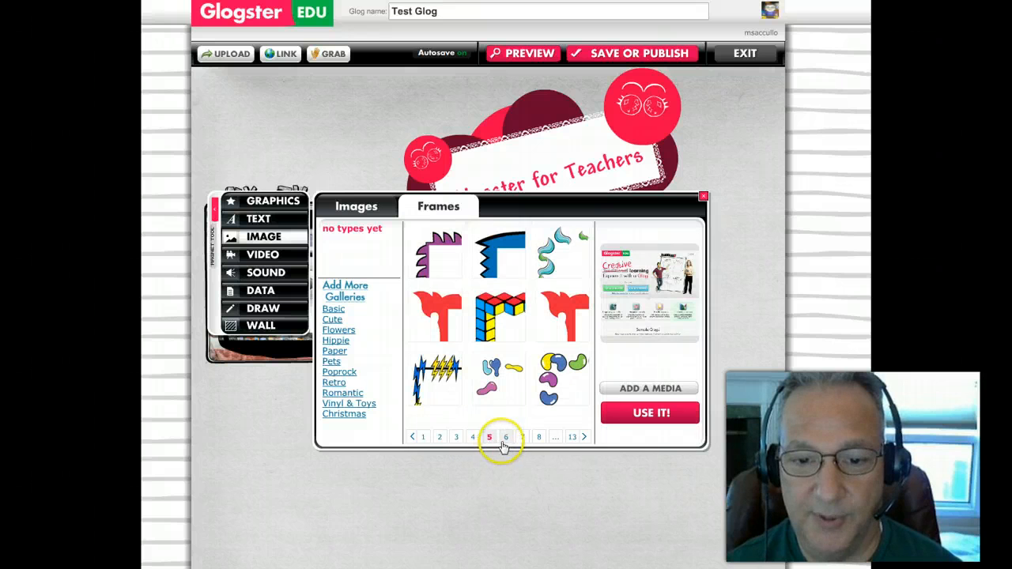
click(497, 316)
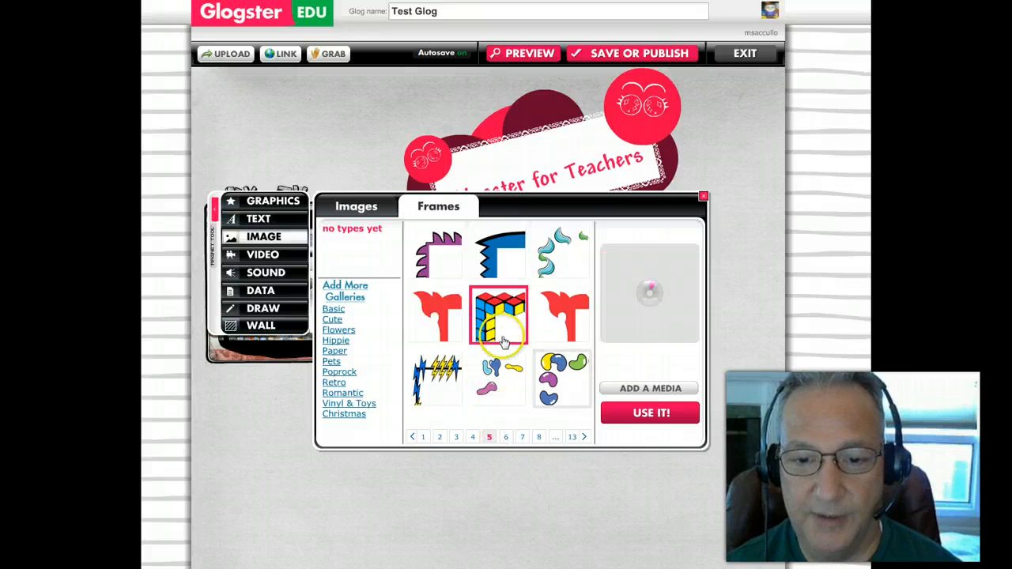
click(660, 418)
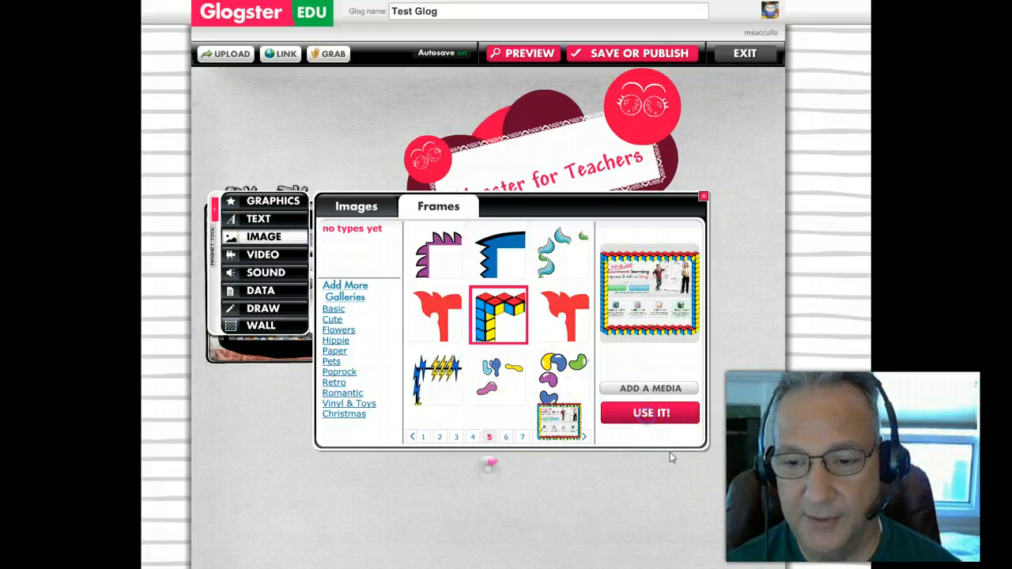
click(704, 198)
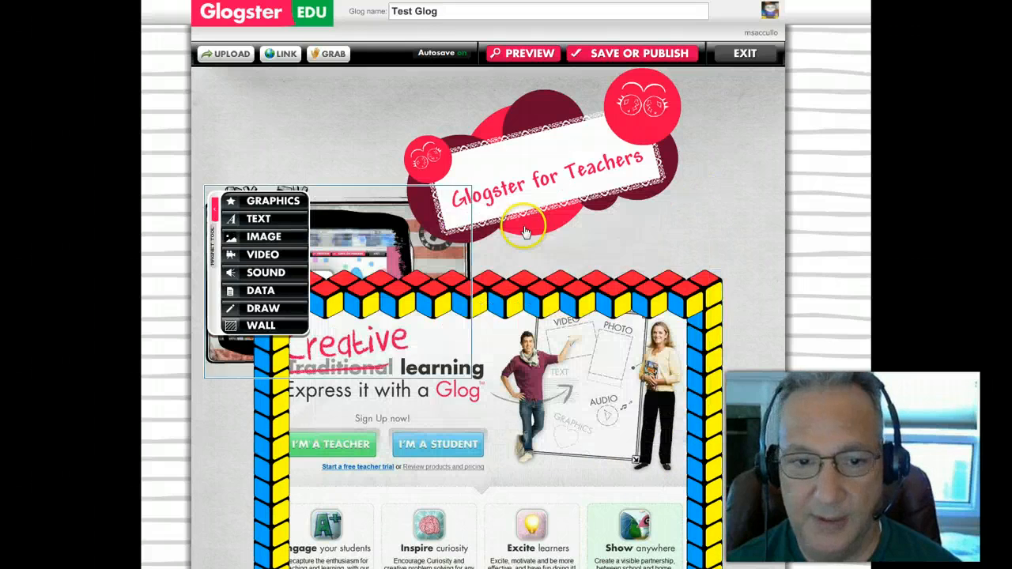
Step: Shrink the cube-framed image to roughly half its size, place it below and right of the title, and nudge the title frame up and left
drag(637, 480, 659, 330)
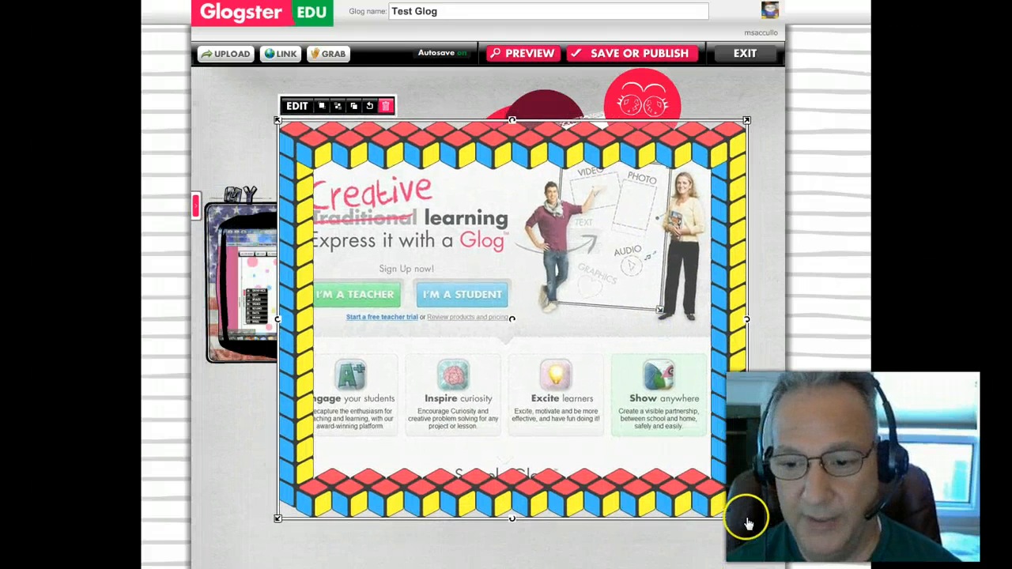
drag(749, 524, 498, 305)
drag(431, 195, 662, 330)
click(552, 139)
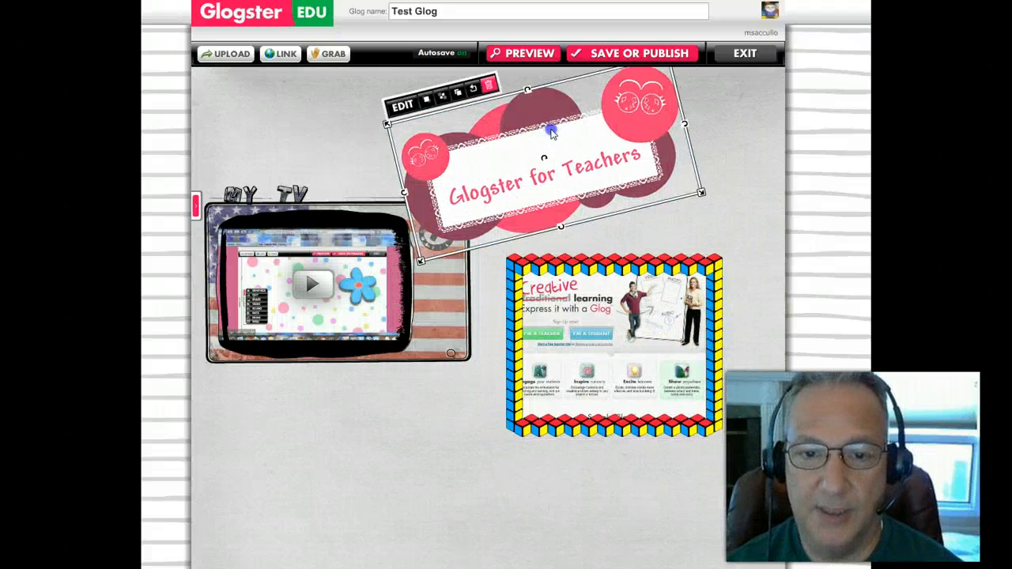
drag(551, 130, 547, 126)
drag(654, 362, 671, 347)
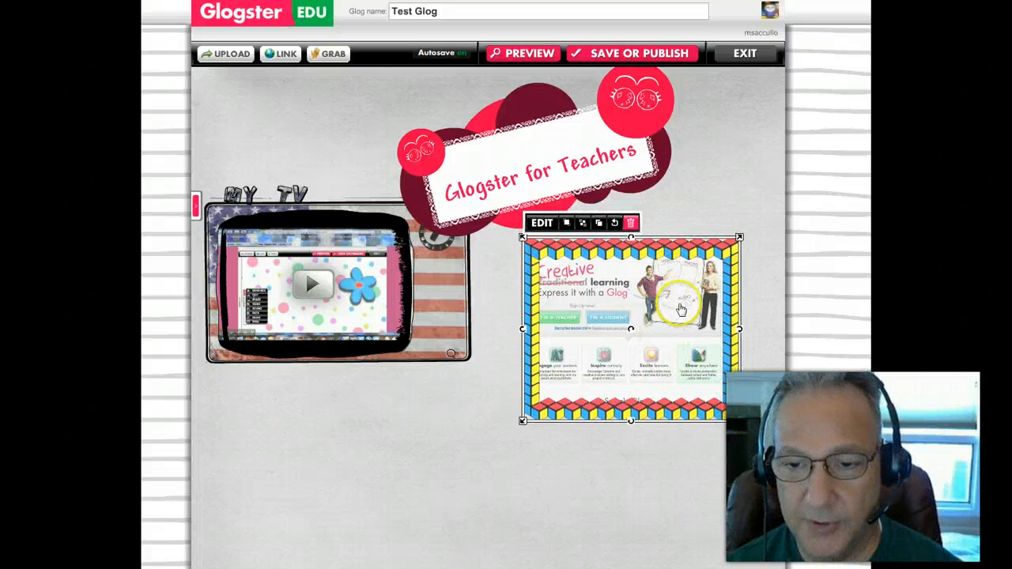
Step: Tilt the framed image clockwise and tuck its upper-left corner behind the "Glogster for Teachers" title frame
drag(631, 241, 658, 241)
drag(633, 309, 640, 256)
click(543, 140)
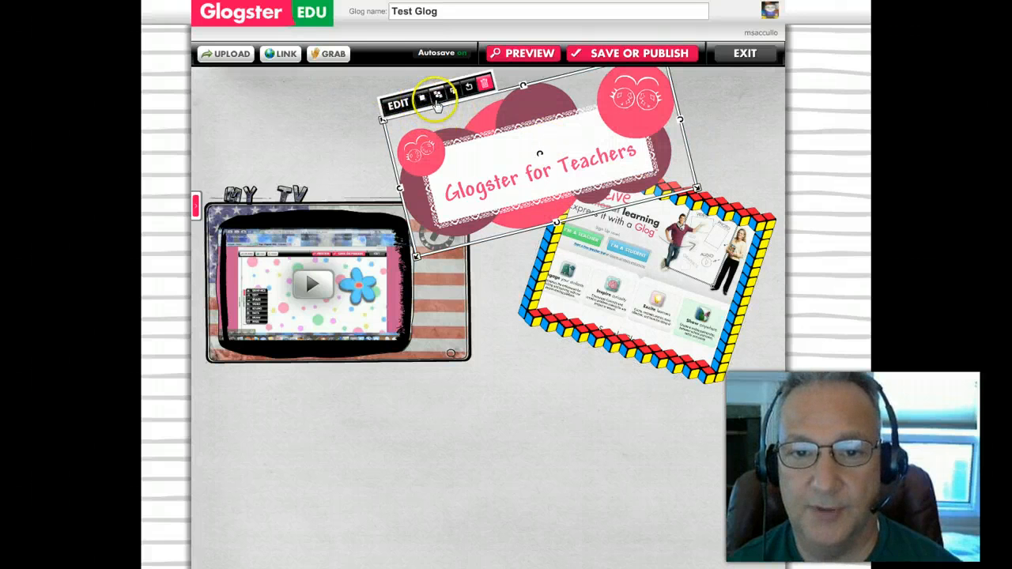
click(575, 427)
drag(633, 316, 638, 346)
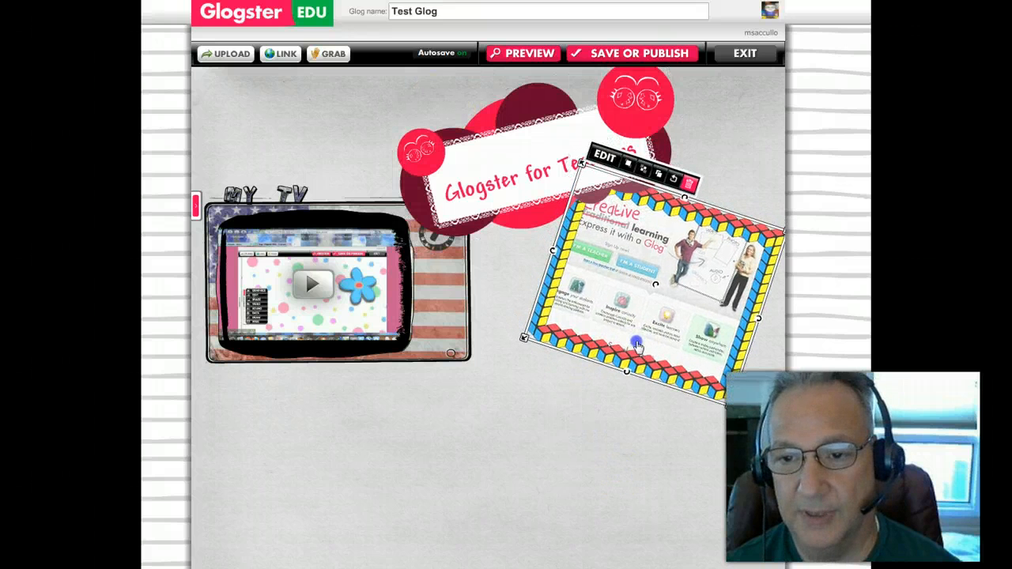
click(590, 451)
click(297, 349)
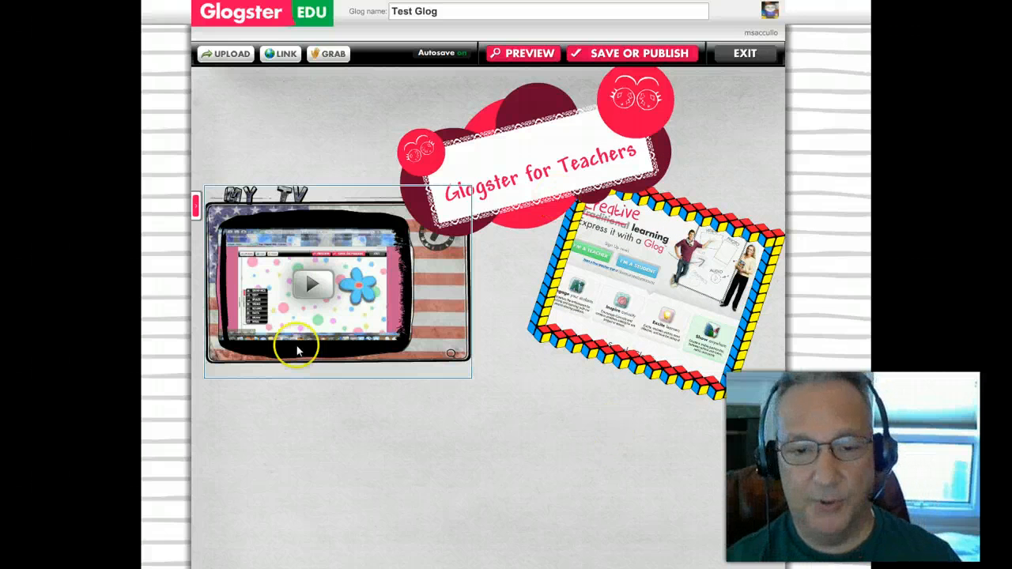
Step: Choose "Alice Cooper - Schools Out For Summer" from My sounds in the sound gallery
click(196, 207)
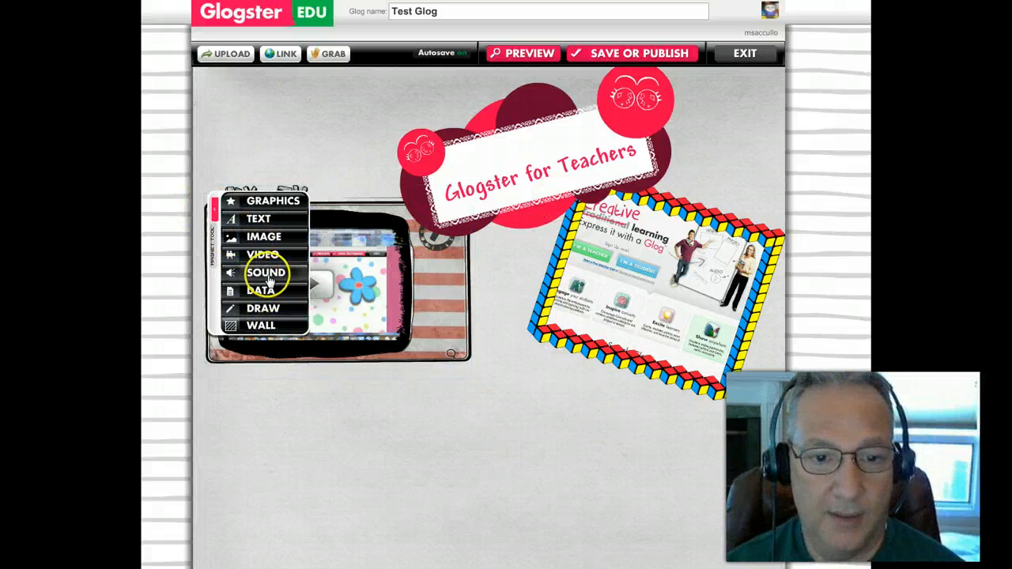
click(266, 274)
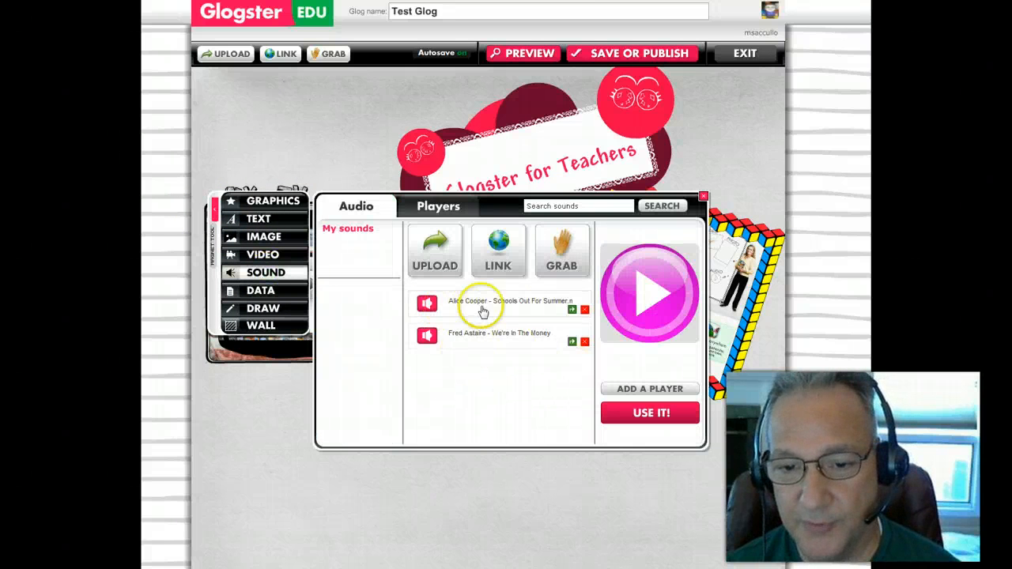
click(522, 308)
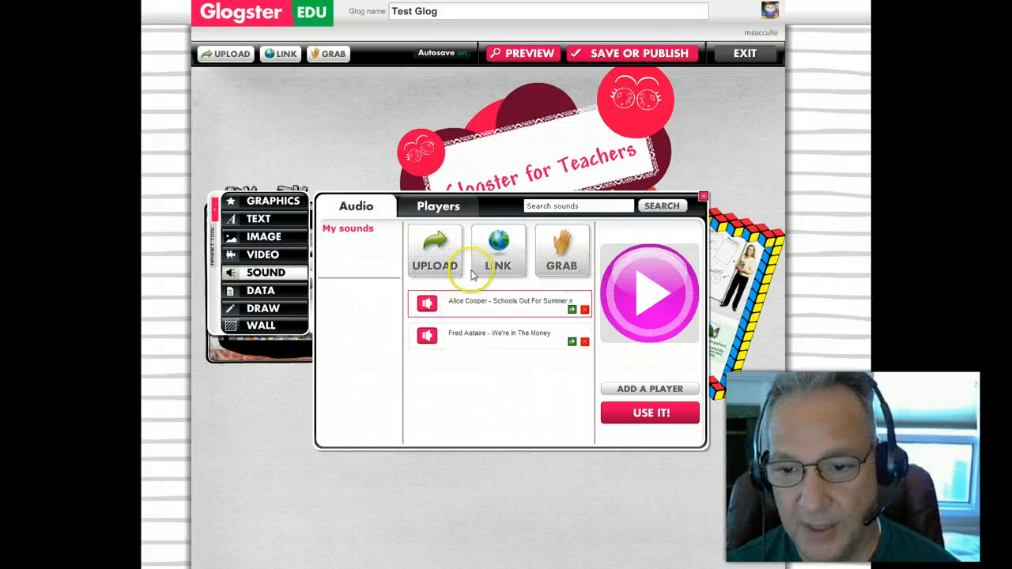
Step: Give the sound the cube-framed player with a yellow play symbol on black from page 3 of the players gallery and add it to the Glog
click(640, 388)
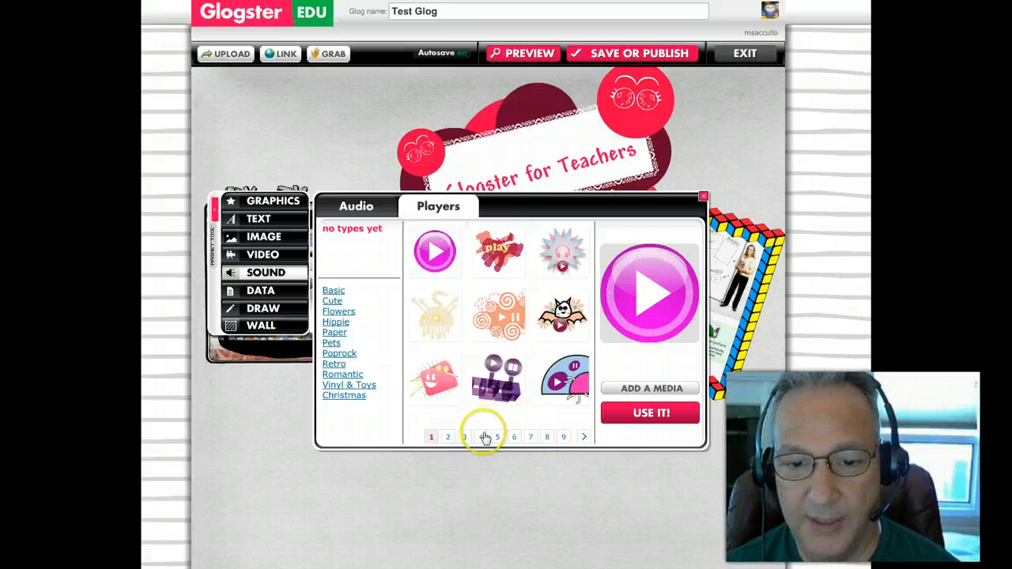
click(447, 437)
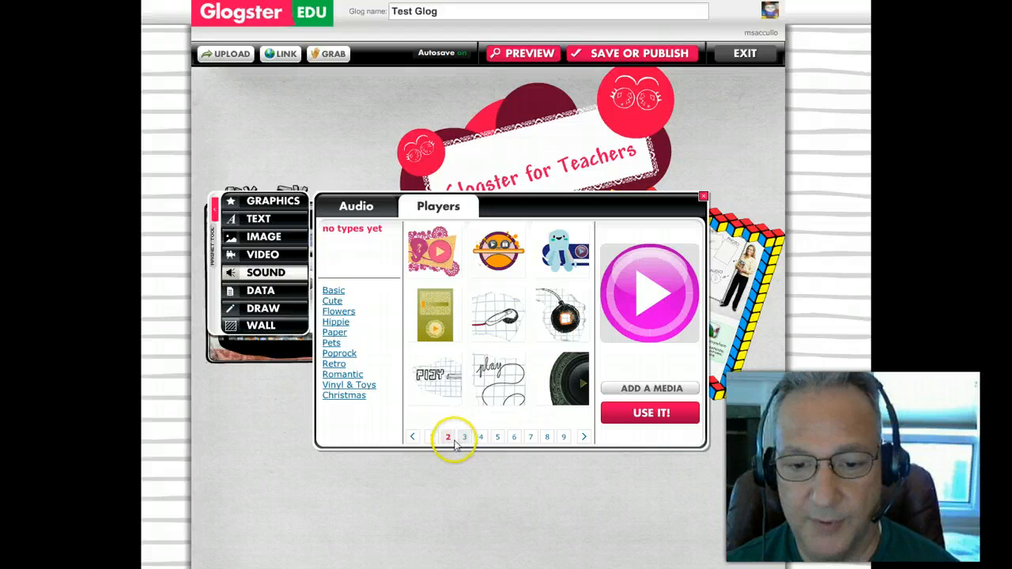
click(464, 439)
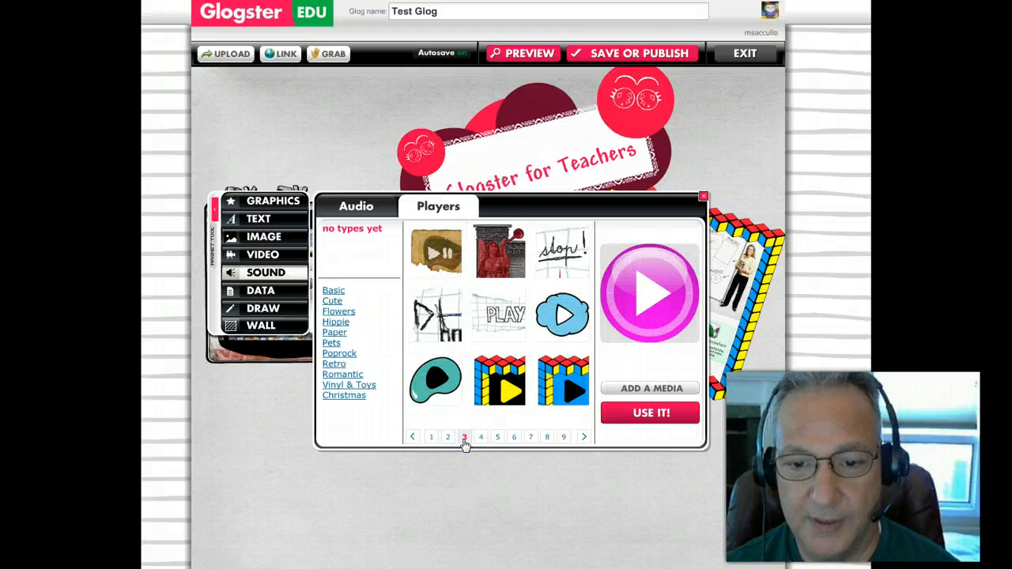
click(499, 380)
click(645, 418)
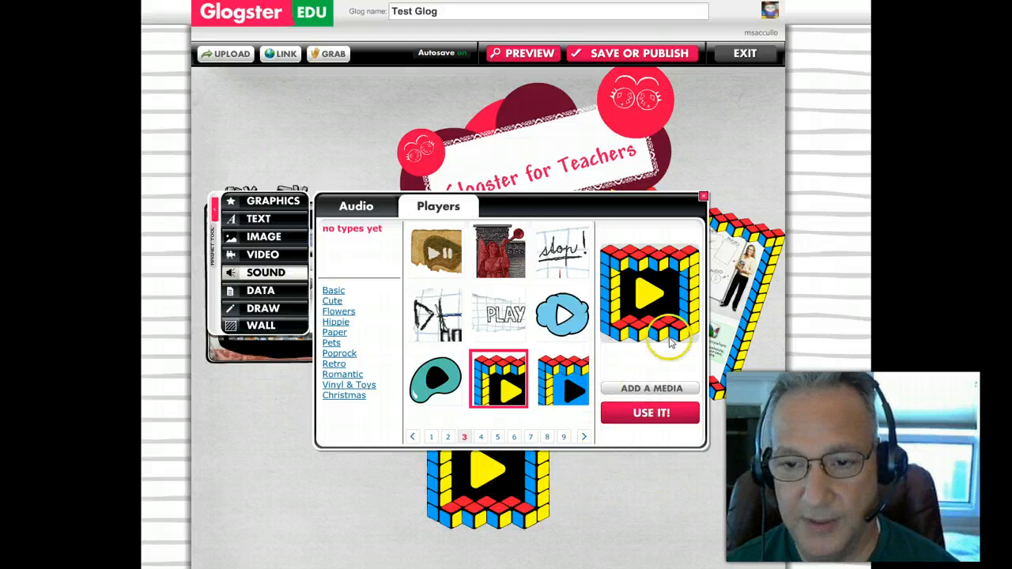
click(704, 196)
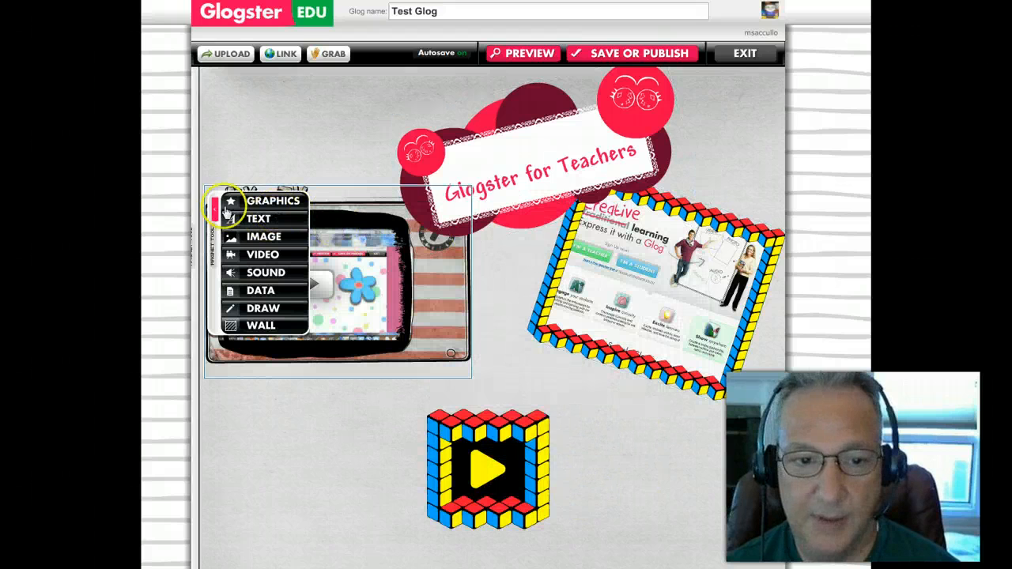
Step: Shift the cube sound player slightly up and right in the space between the video player and the framed image
click(522, 508)
drag(522, 508, 547, 491)
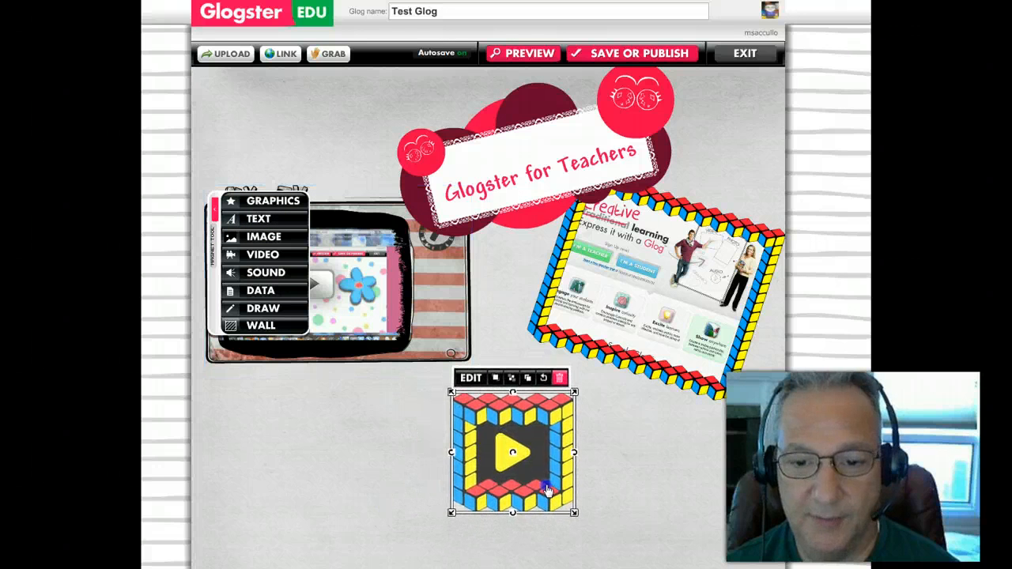
click(647, 494)
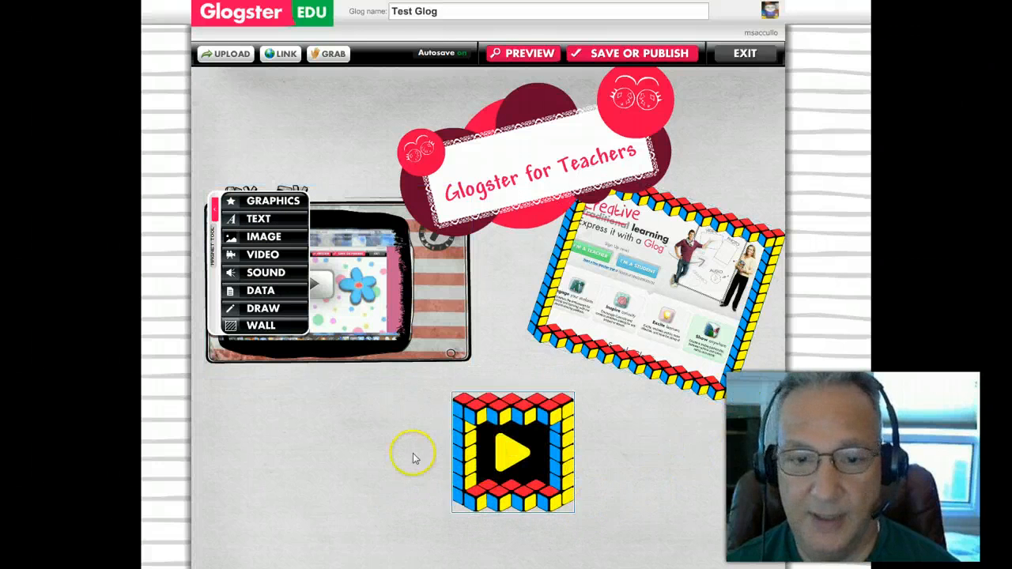
Step: Add a plain Title text from page 1 of the text gallery and enlarge it below and left of the sound player
click(269, 220)
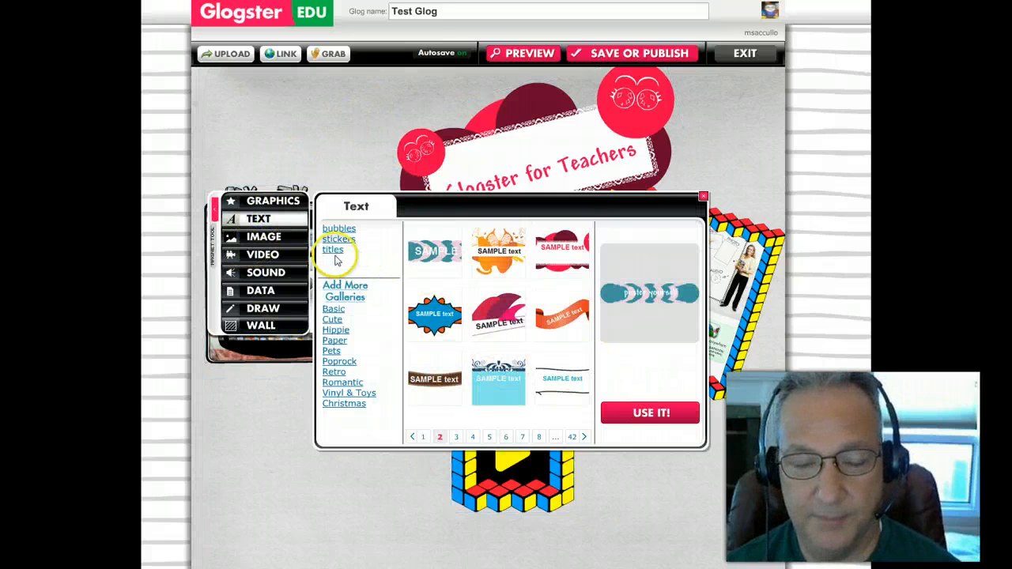
click(423, 437)
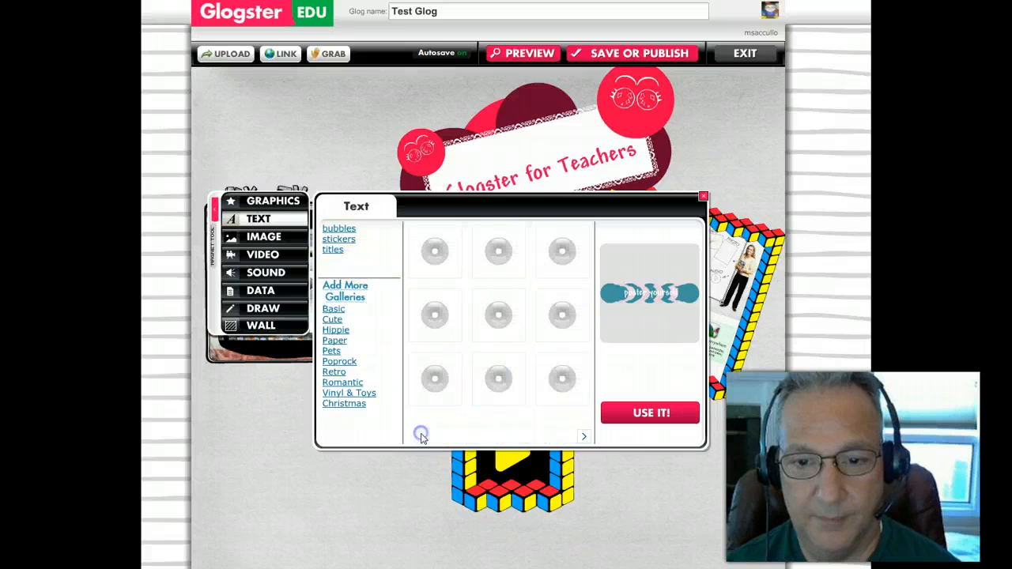
click(646, 415)
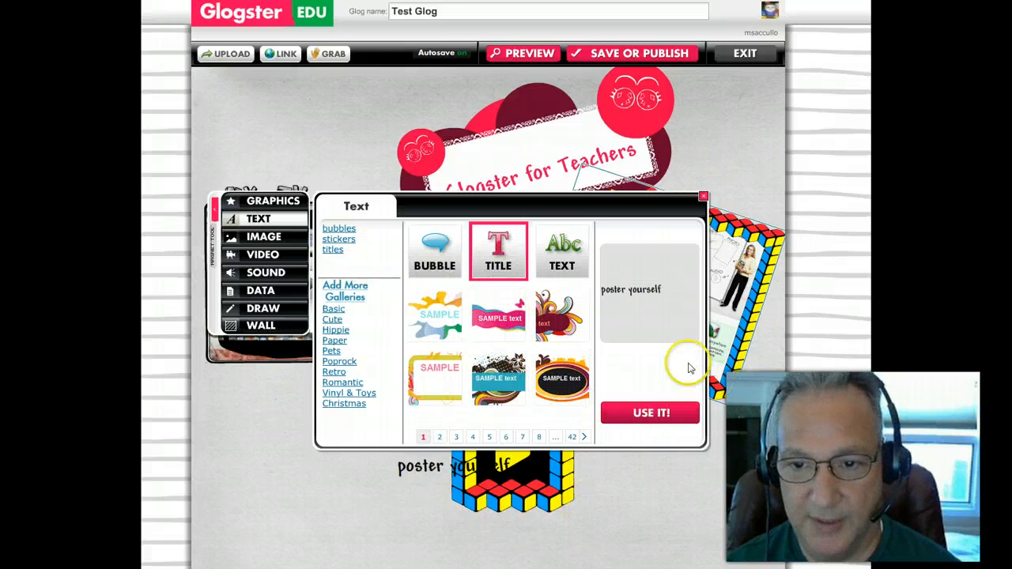
click(703, 196)
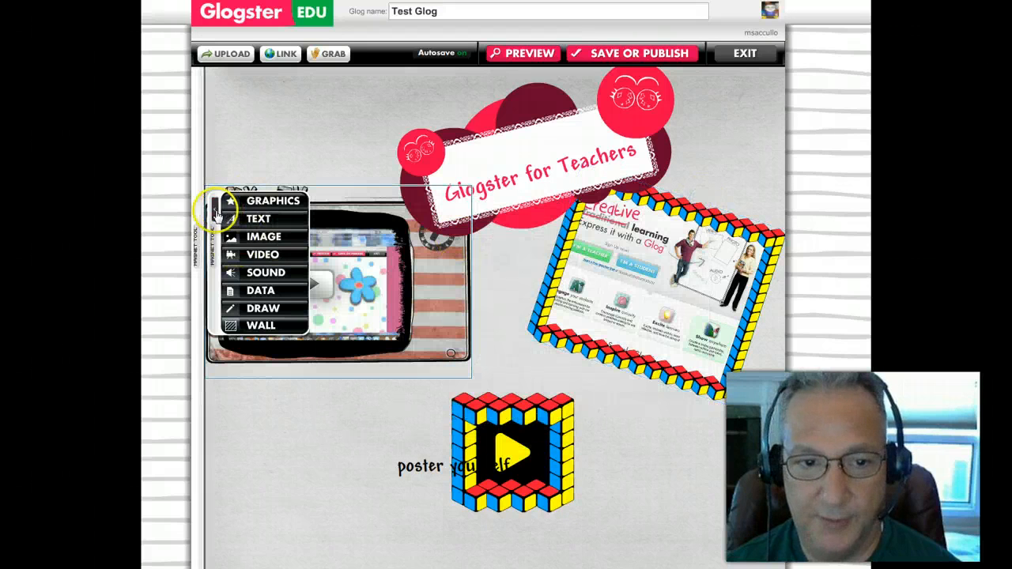
drag(407, 470, 283, 535)
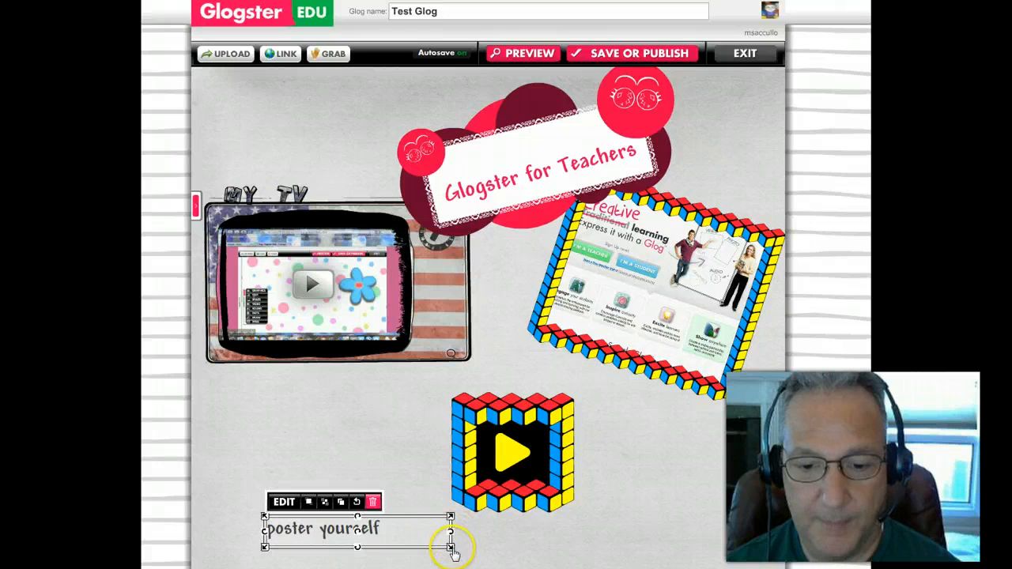
drag(454, 549, 526, 553)
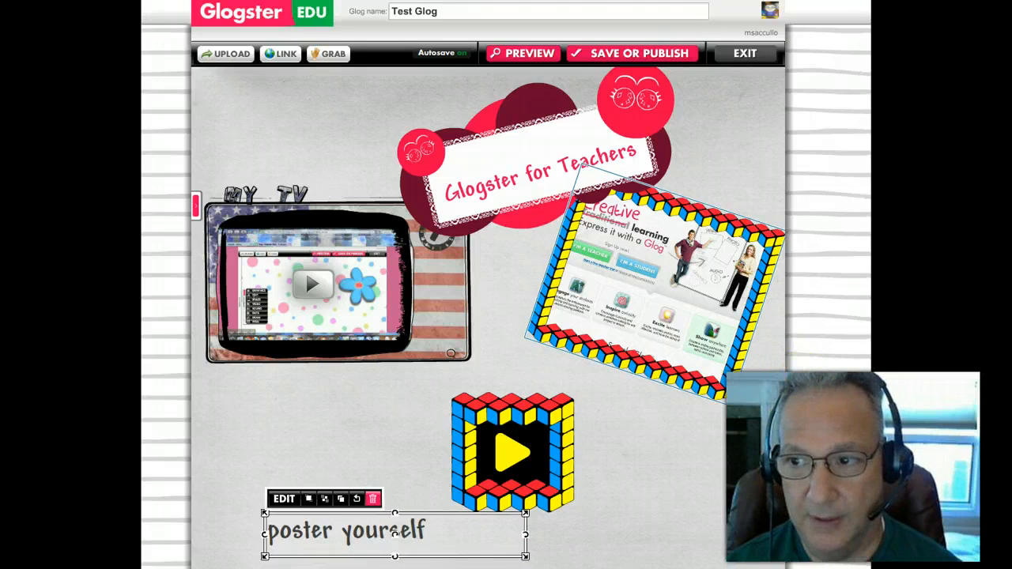
Step: Replace the "poster yourself" text with "Glogster is great for teachers and students."
scroll(506, 285, down, 3)
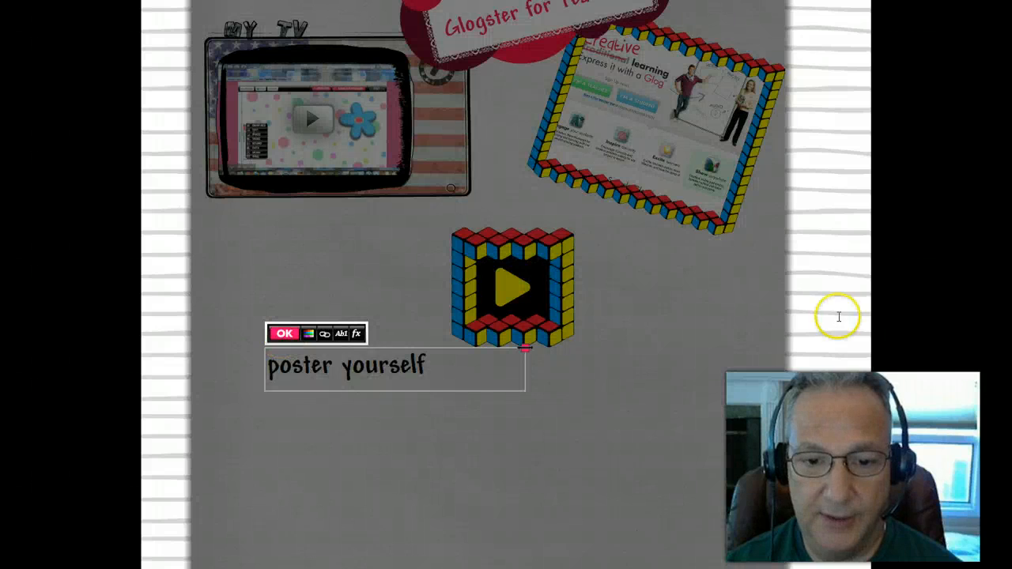
click(838, 317)
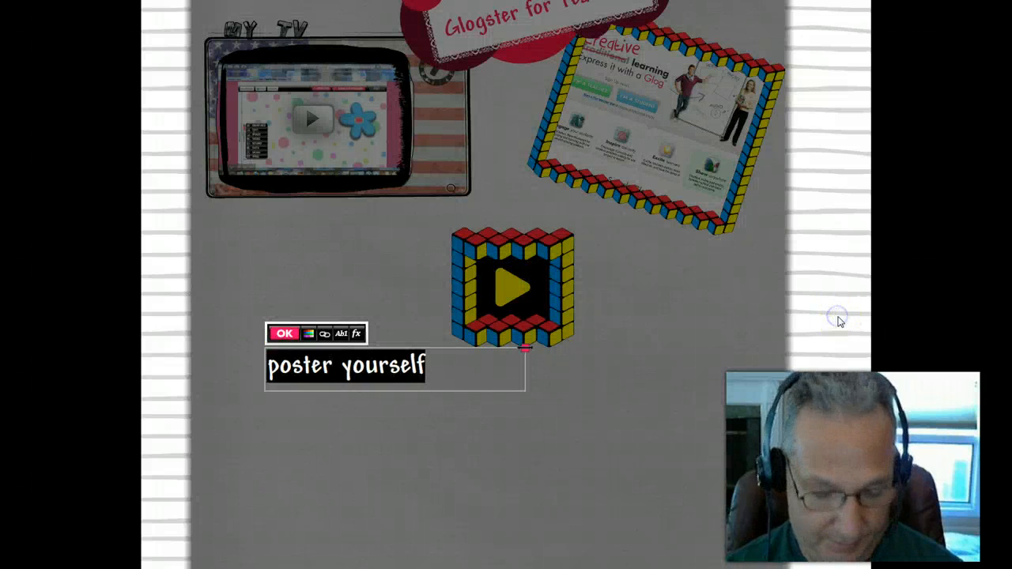
text(Glog)
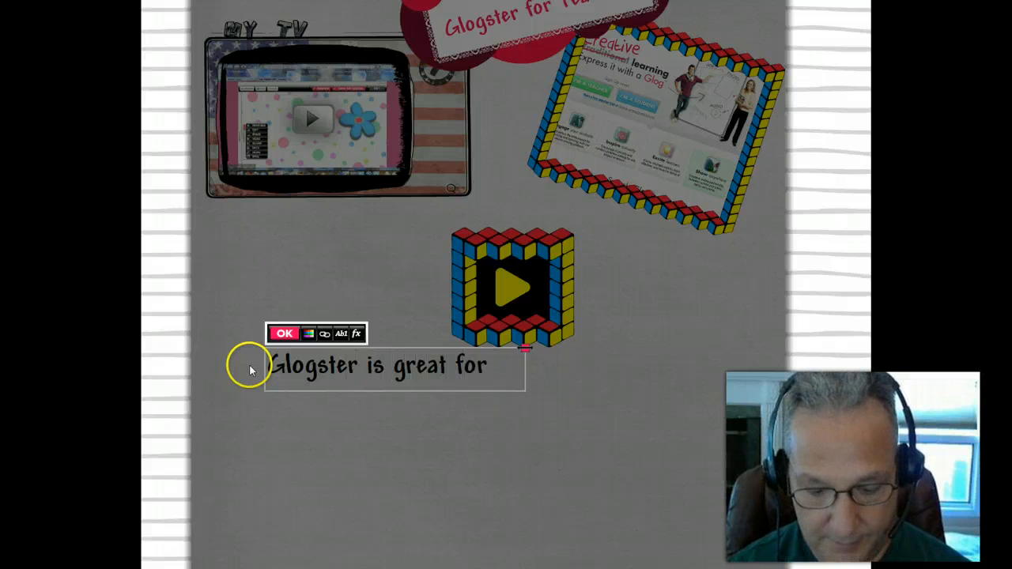
text(ster is great for teachers and students.)
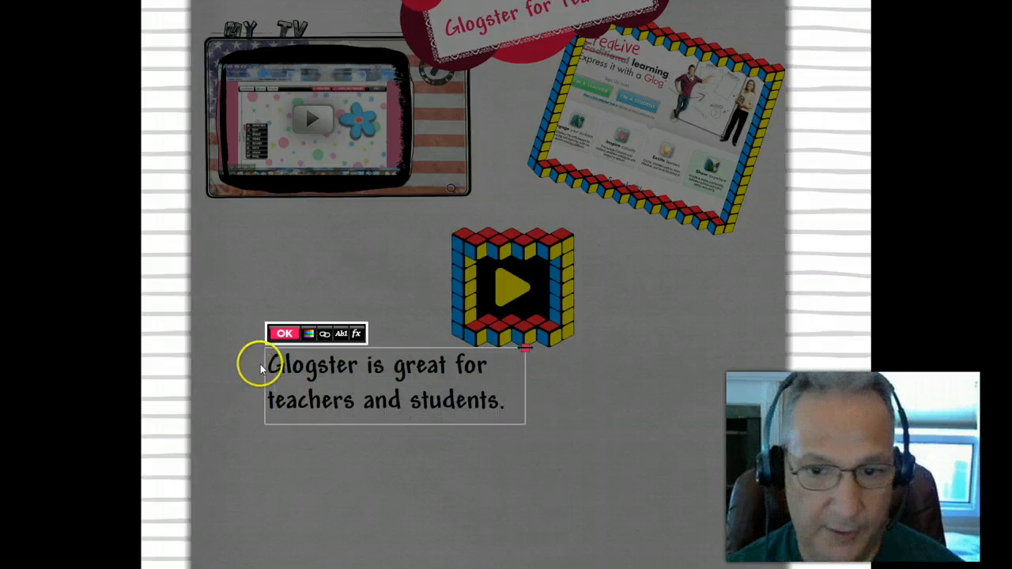
click(269, 336)
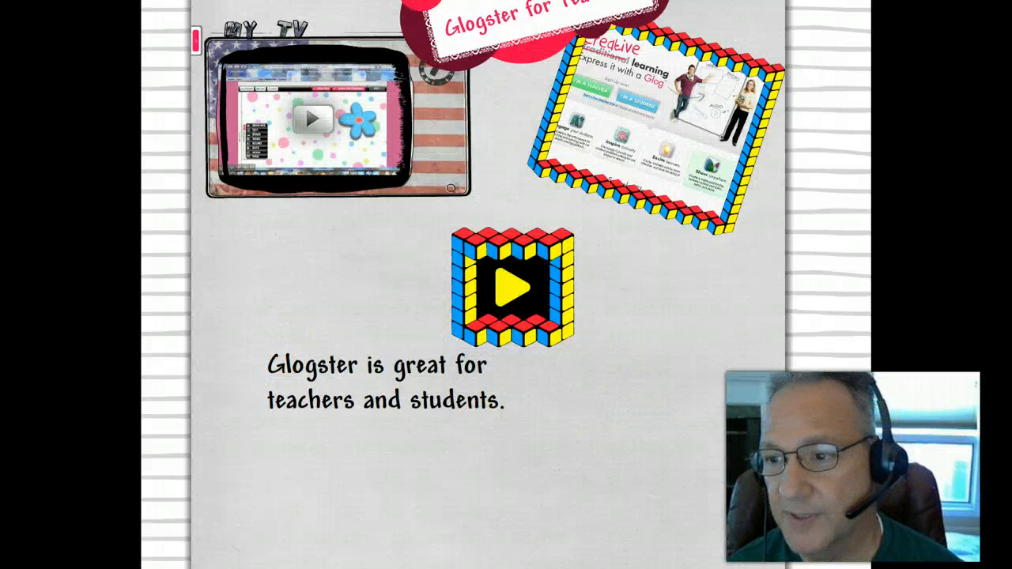
Step: Publish the Glog in the School category, marked as Finished, with no tags
scroll(507, 285, up, 3)
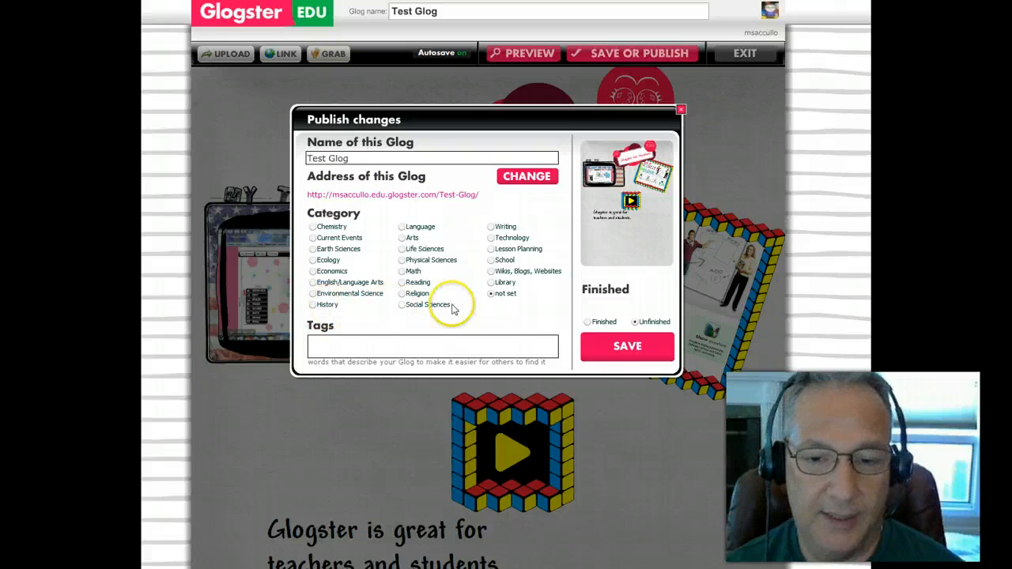
click(491, 260)
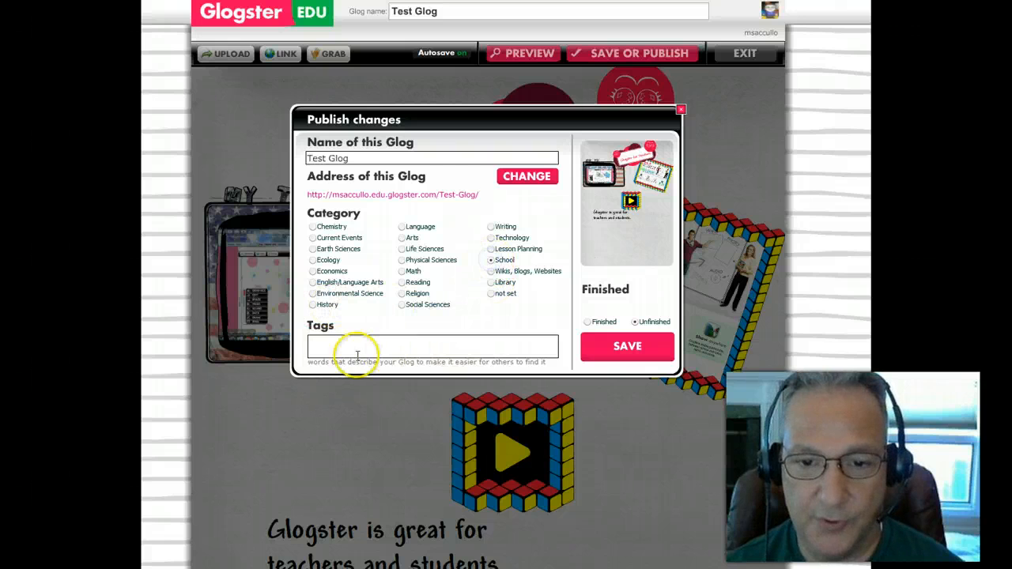
click(320, 342)
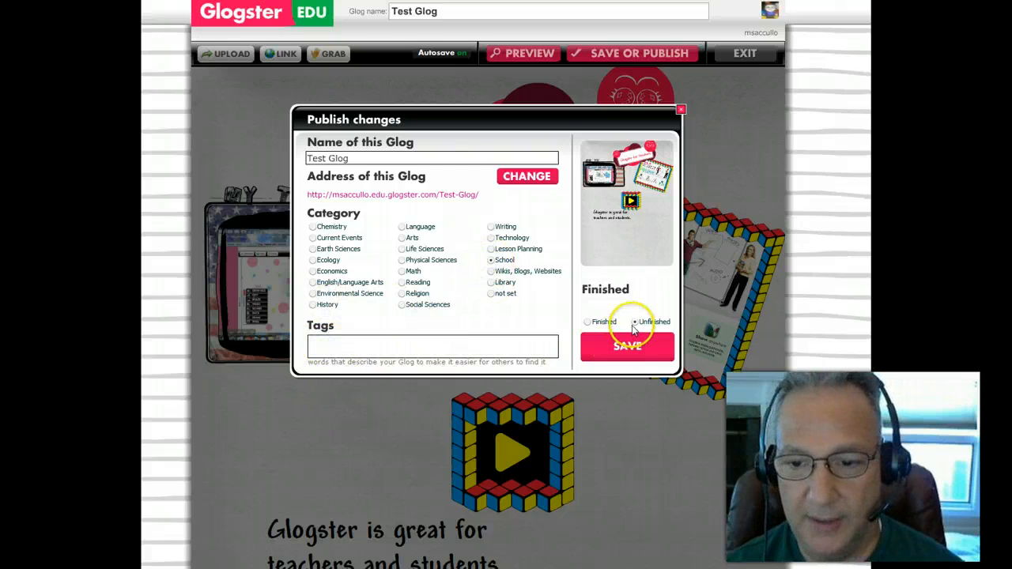
click(589, 323)
click(616, 348)
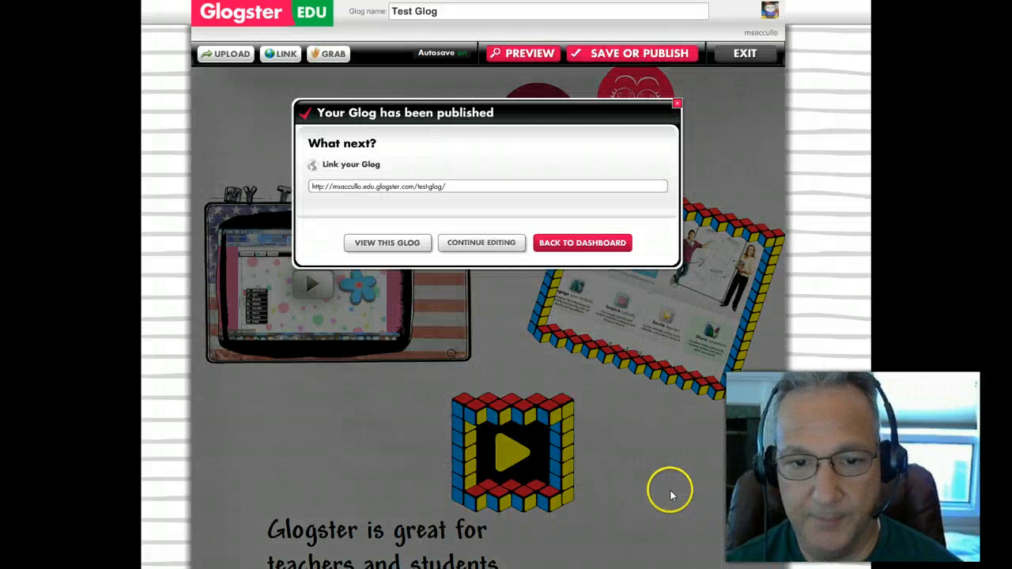
Step: View the published Glog and look over the whole page from header to end
click(400, 243)
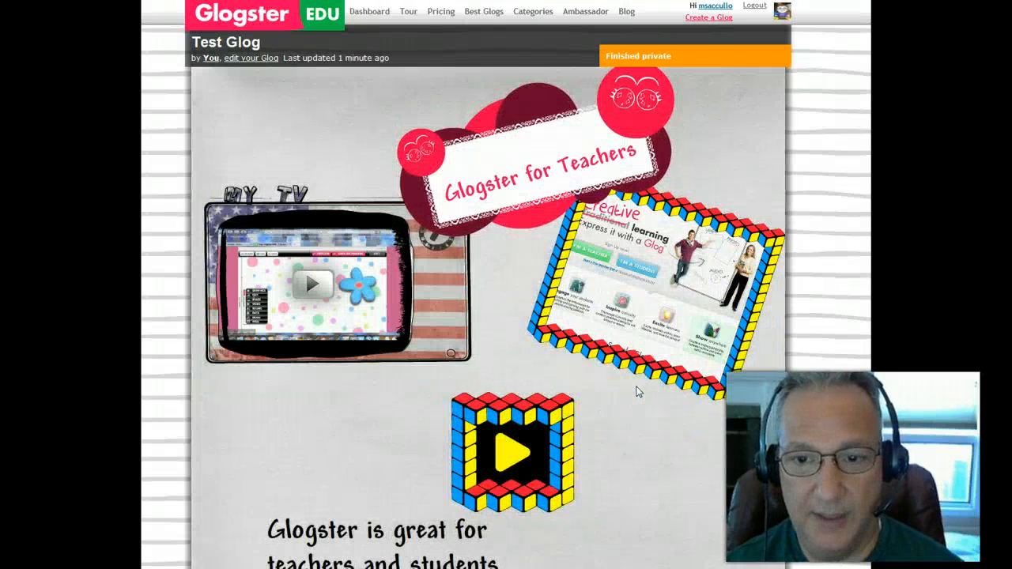
scroll(690, 498, down, 3)
scroll(690, 498, down, 2)
scroll(689, 495, up, 5)
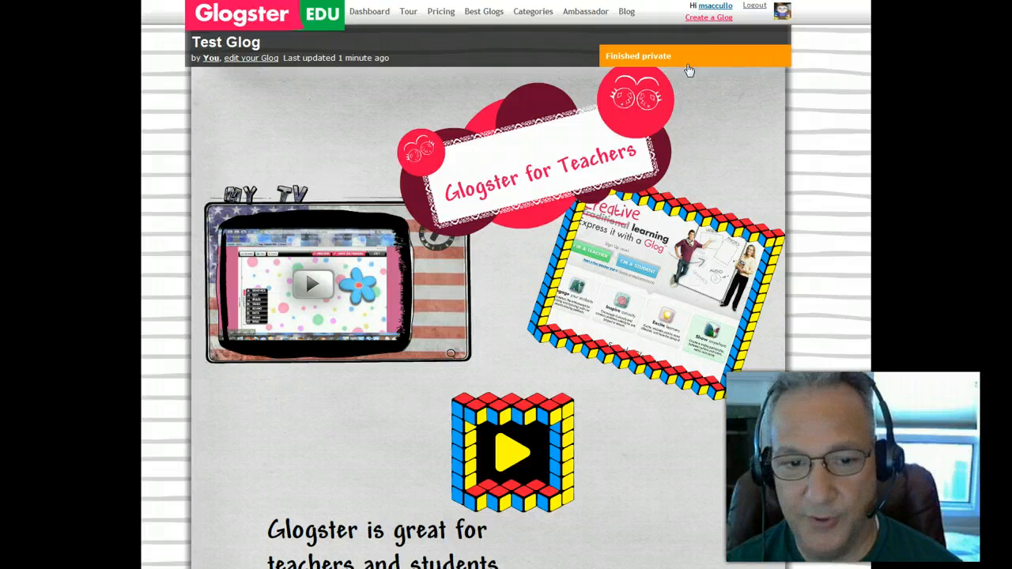
Step: Test the video player and the cube sound player on the published Glog, pausing the video before playing the sound
click(313, 283)
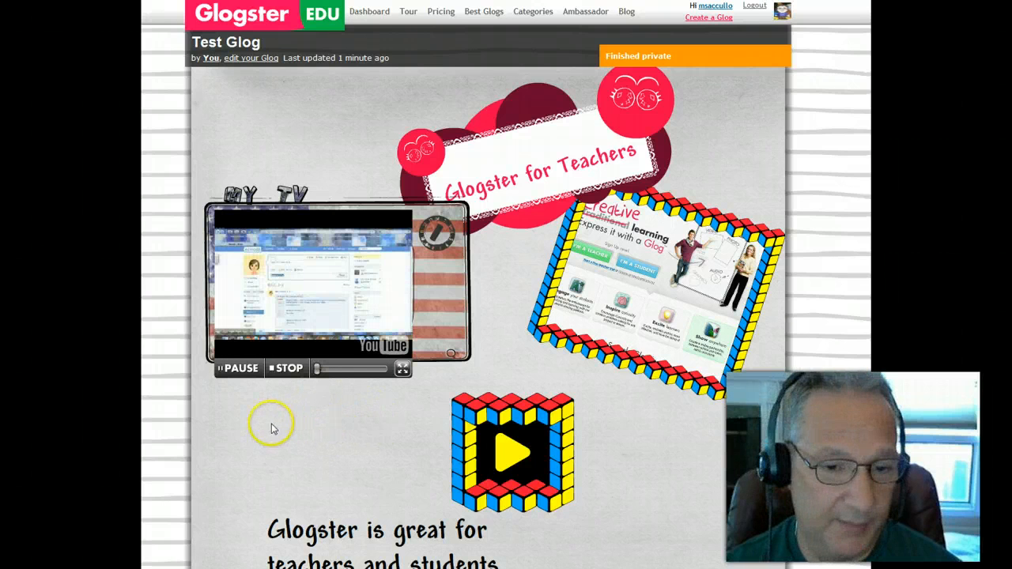
click(237, 367)
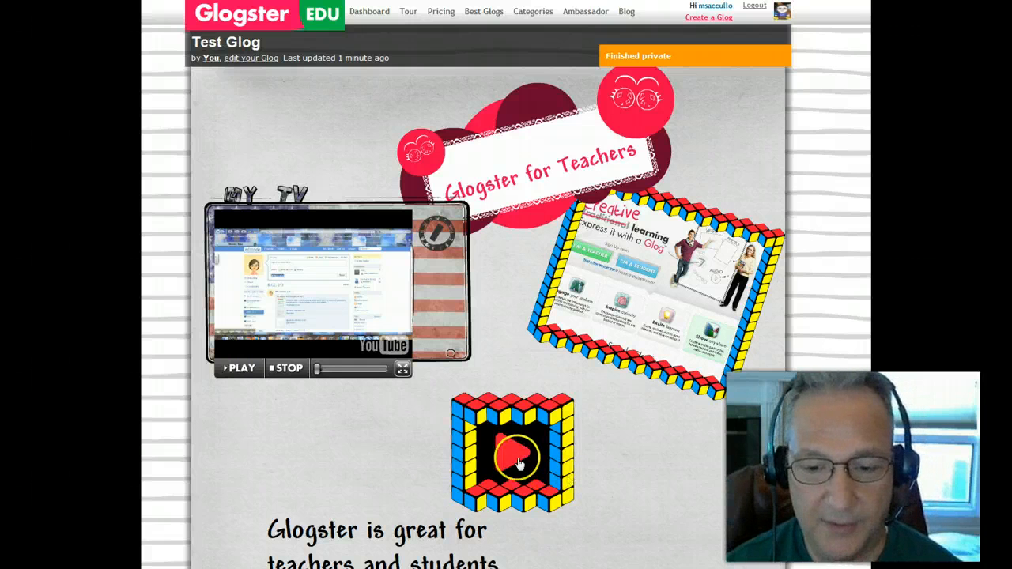
click(566, 478)
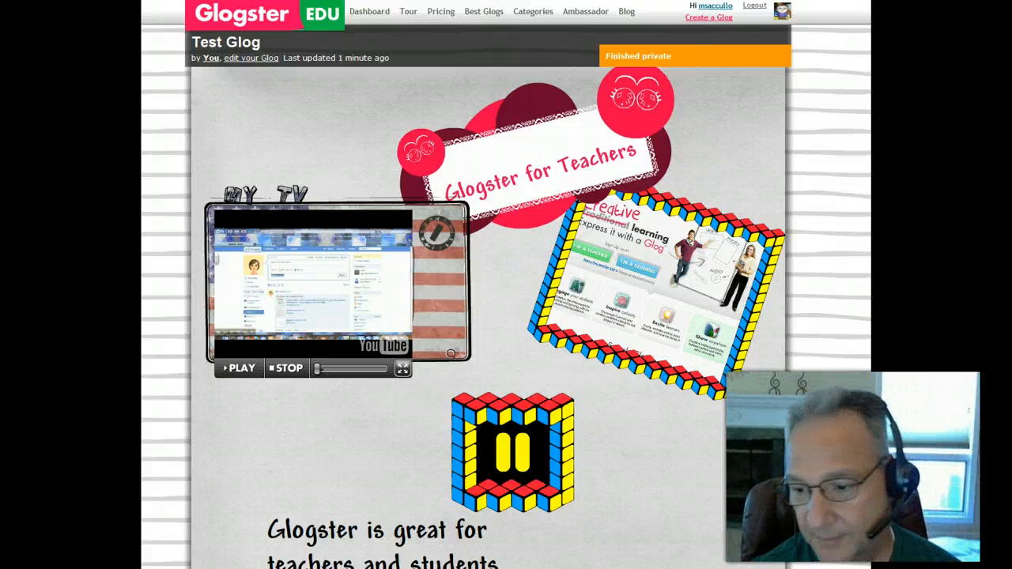
scroll(666, 467, down, 1)
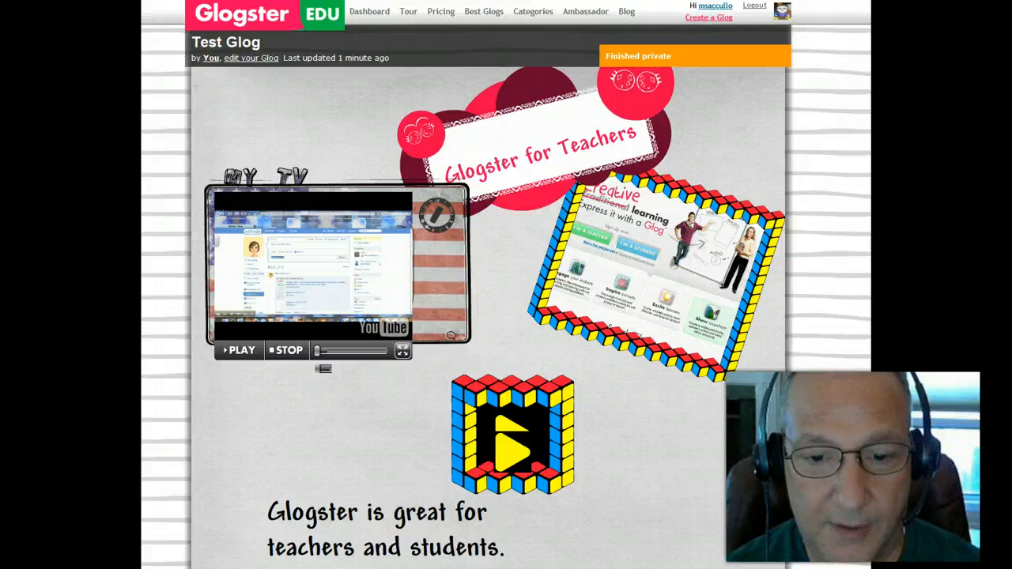